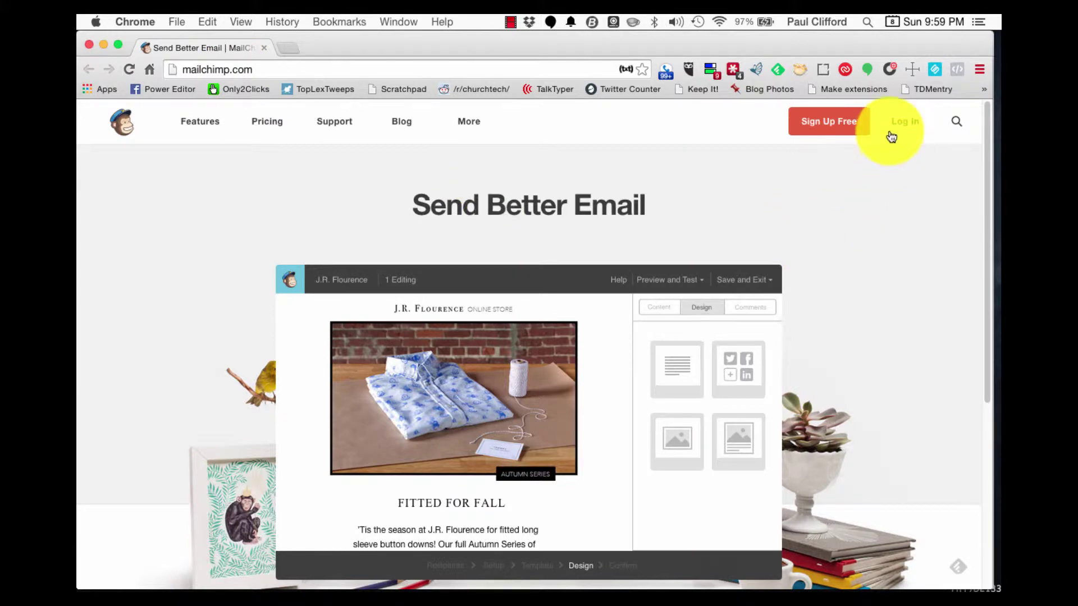
- Start a free MailChimp signup and enter the account email address and a password
left_click(823, 124)
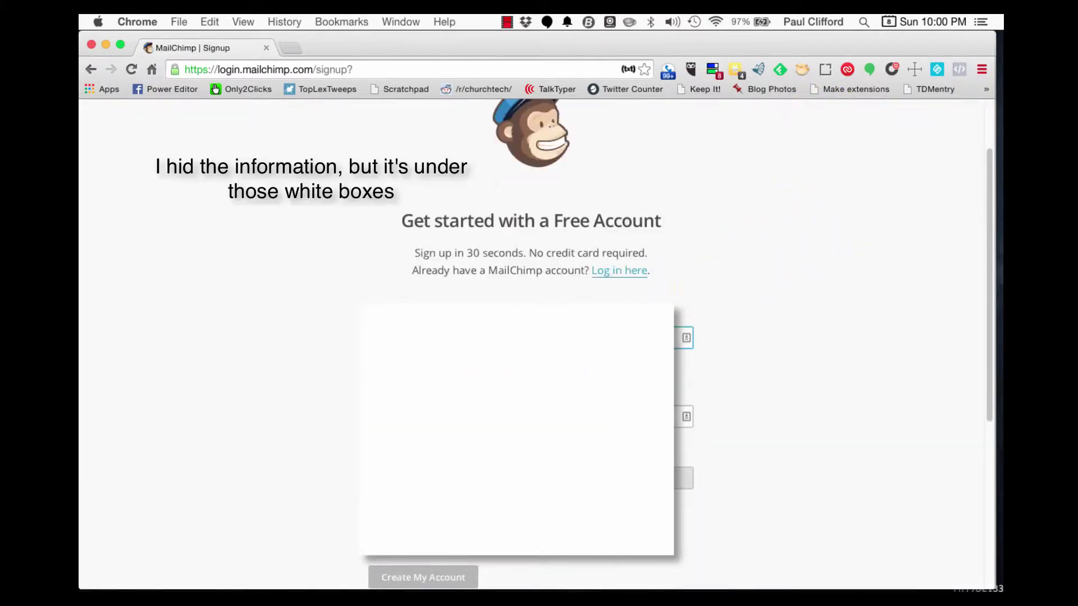
key("Tab")
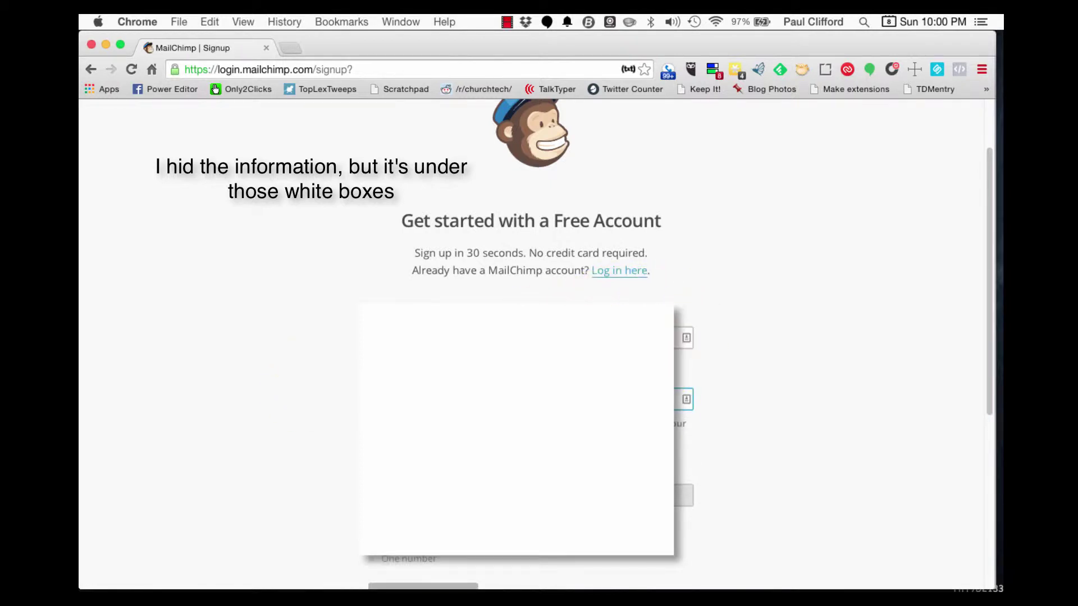
left_click(337, 457)
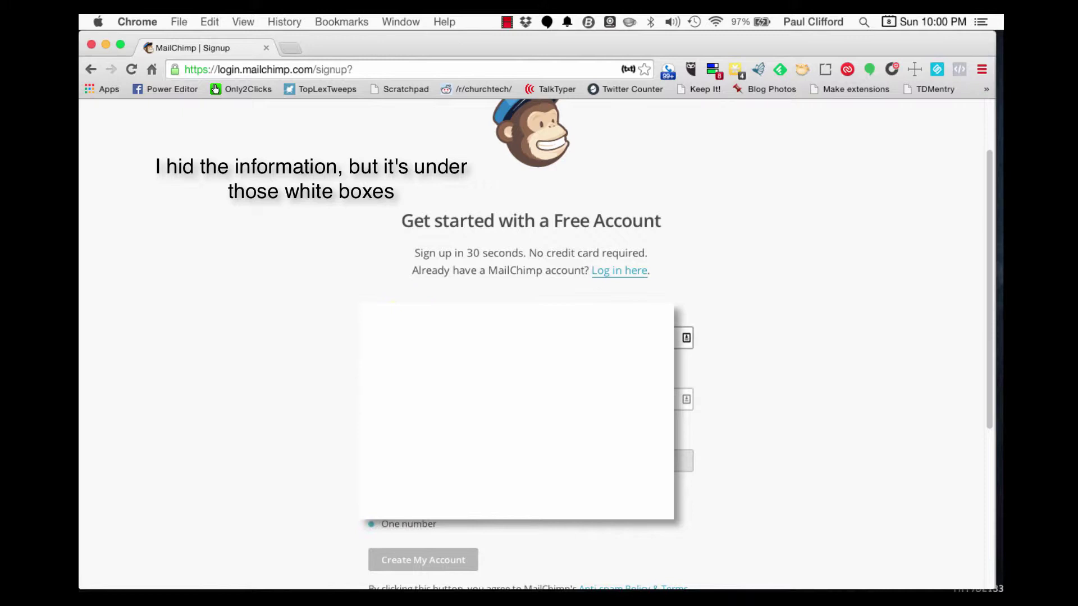
left_click(506, 339)
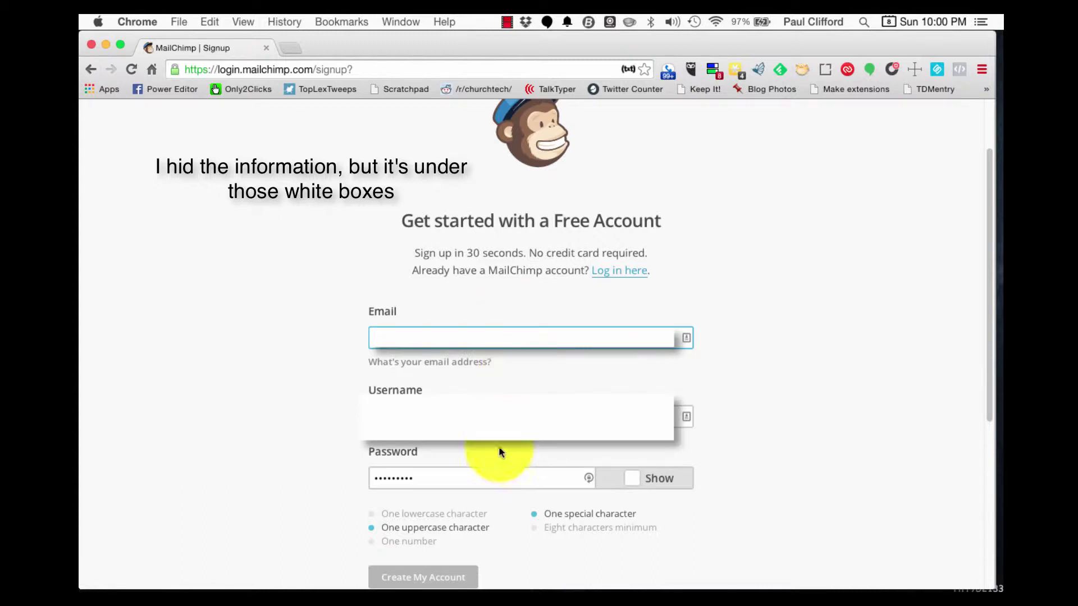
left_click(339, 393)
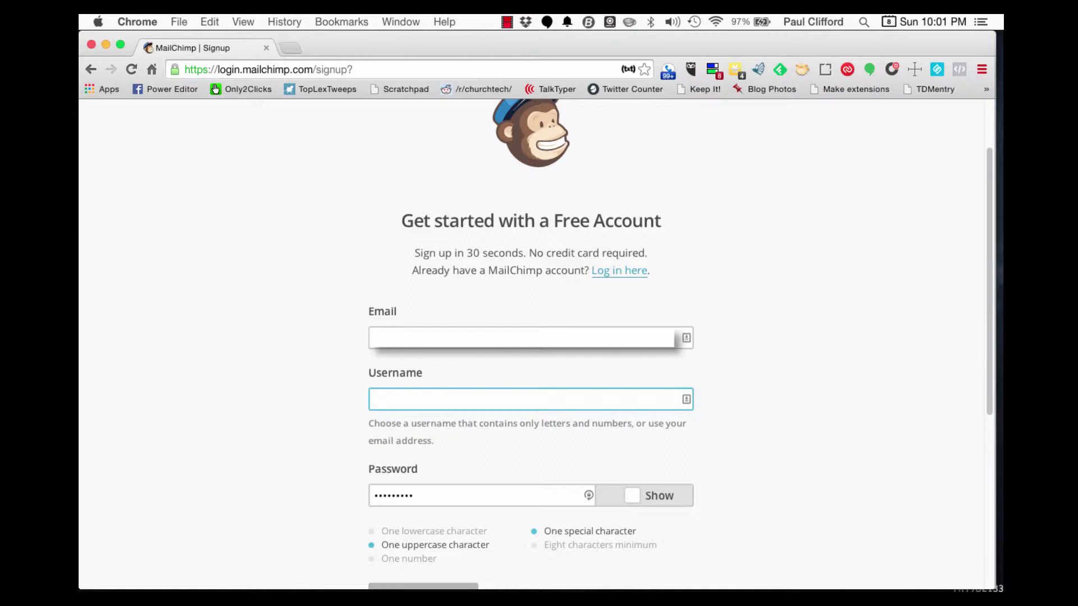
- Set the username to FirstChurchHackensack, correcting the mistyped letters
type("FirstChurchHackensack")
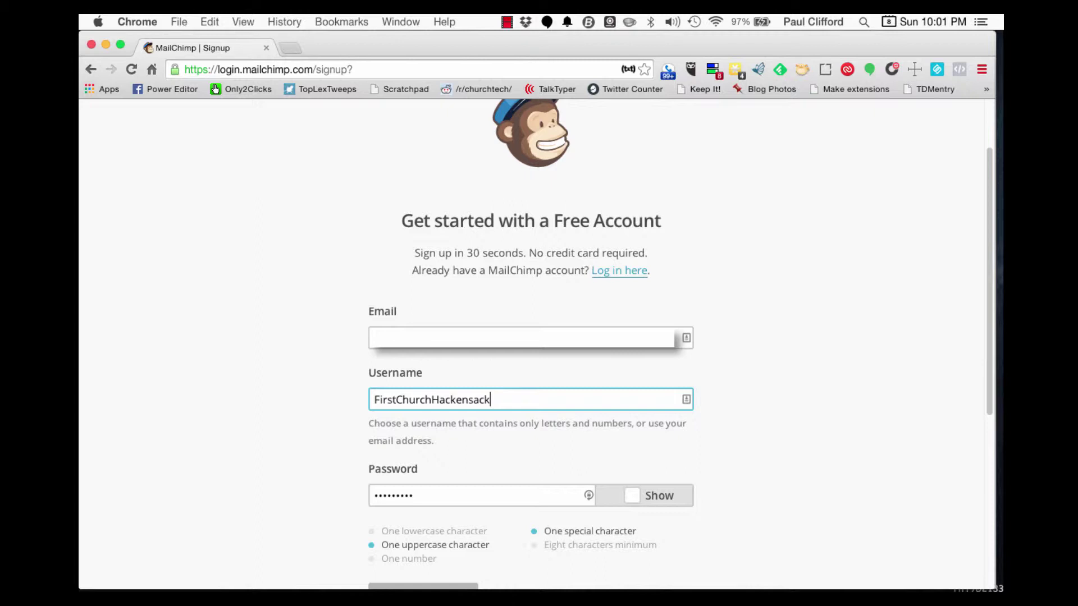
- Clear the Password field and type a new password
left_click(433, 494)
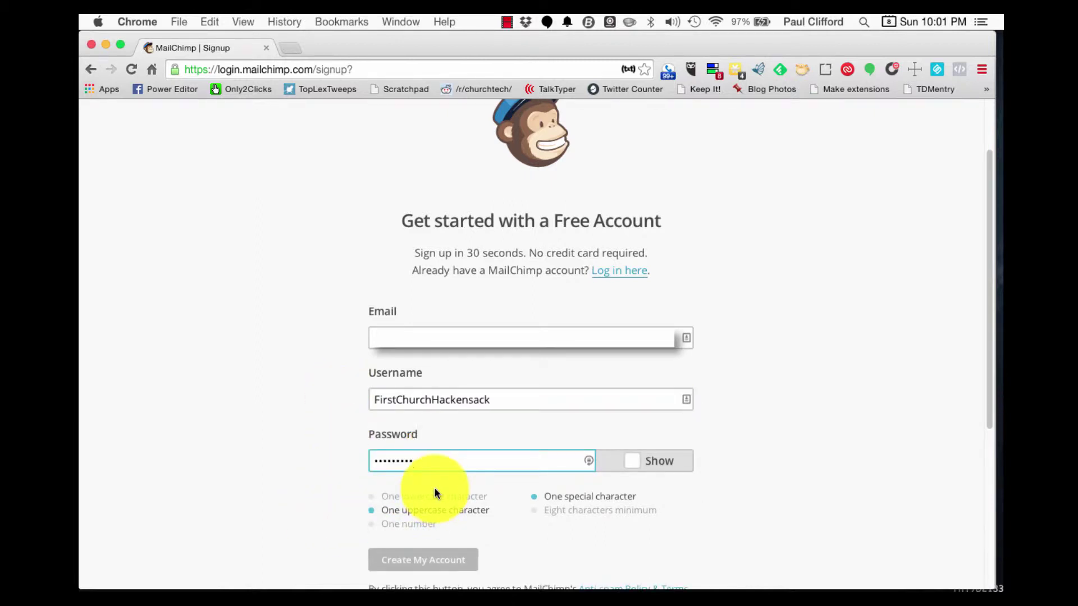
key("BackSpace")
key("BackSpace")
key("BackSpace")
key("BackSpace")
key("BackSpace")
key("BackSpace")
key("BackSpace")
key("BackSpace")
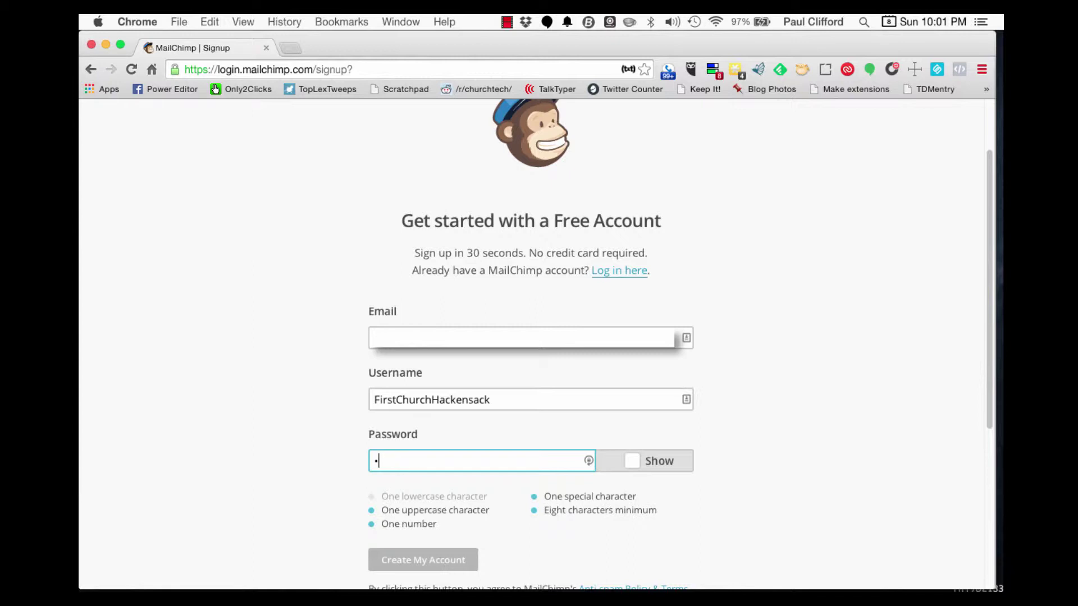
key("BackSpace")
type("********")
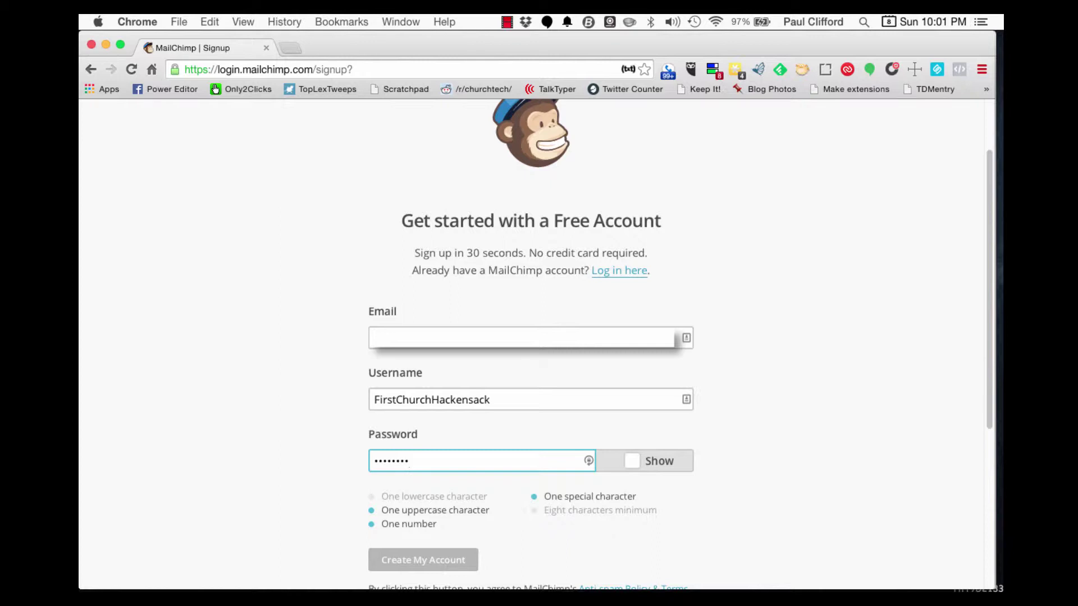
left_click(563, 520)
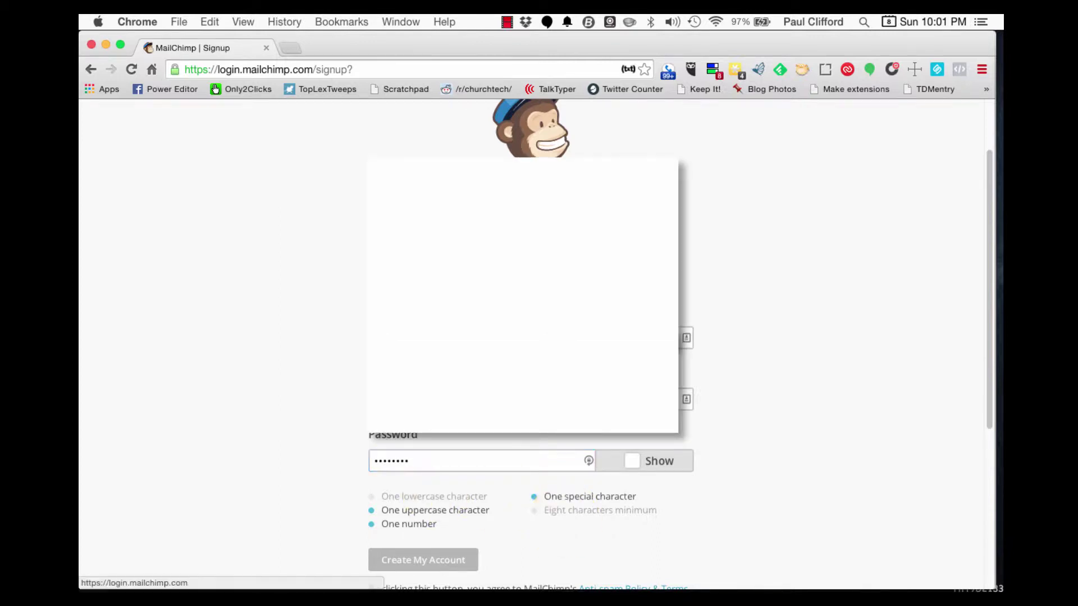
- Try the greyed Create My Account button, then lengthen the password until every requirement passes
left_click(557, 516)
scroll(553, 515, "down", 1)
scroll(554, 510, "down", 2)
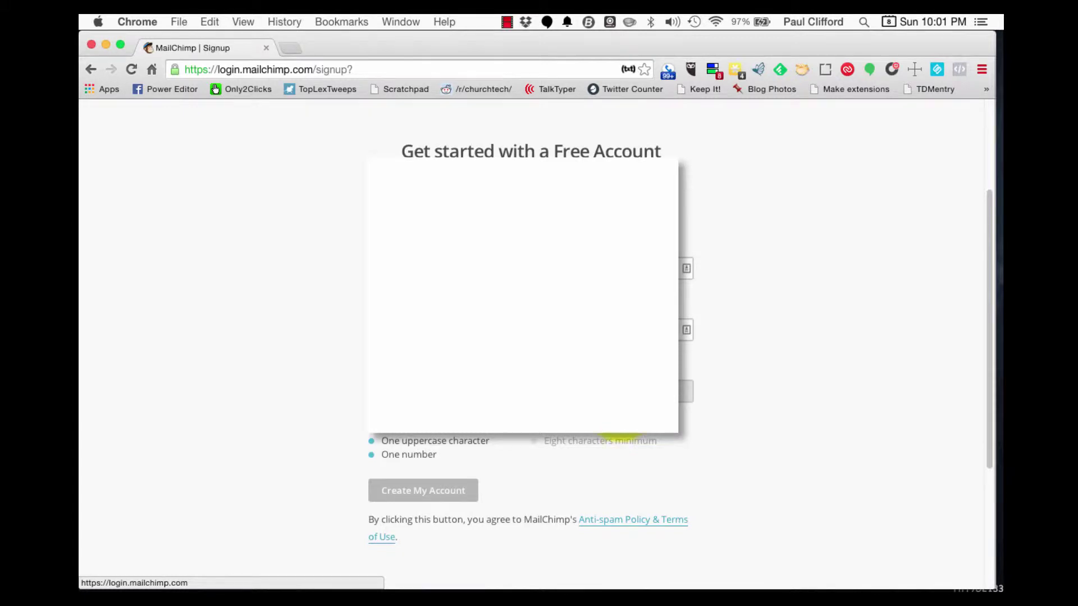
left_click(420, 487)
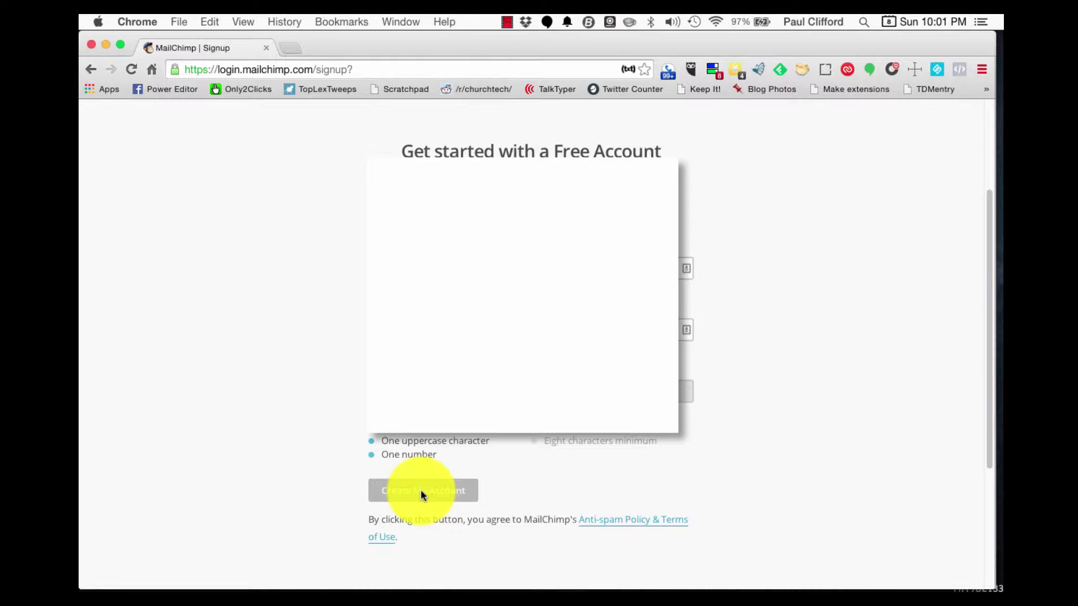
left_click(420, 490)
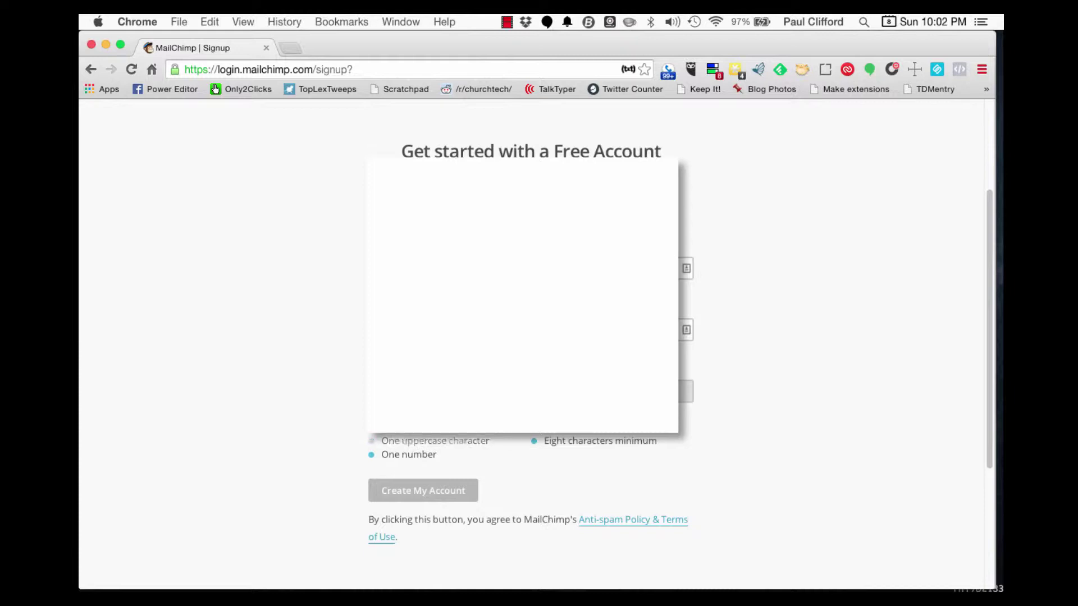
type("1")
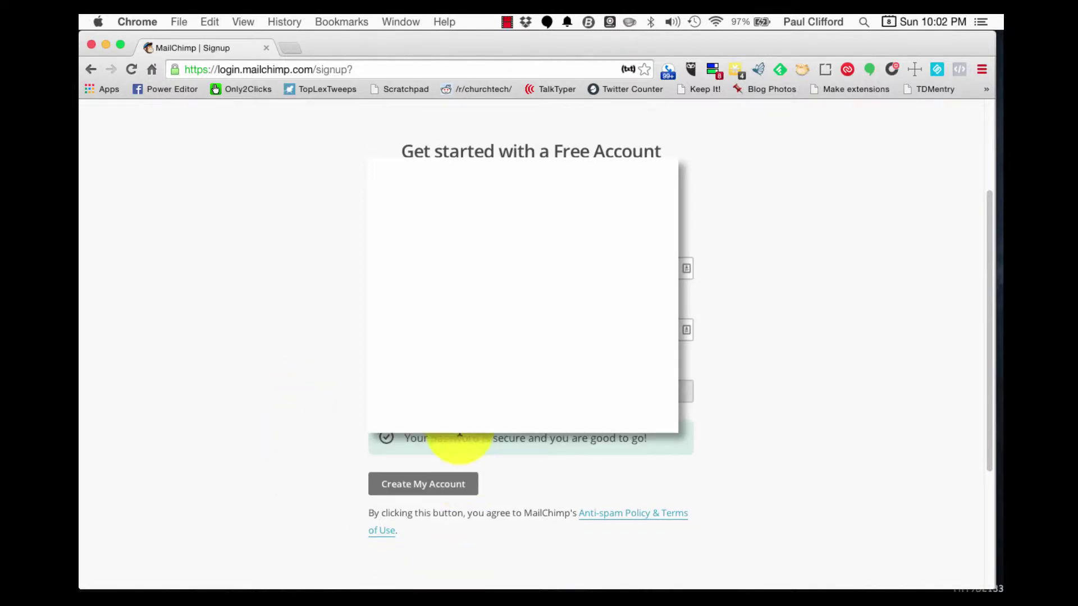
- Submit Create My Account and decline LastPass's offer to save the password
left_click(437, 484)
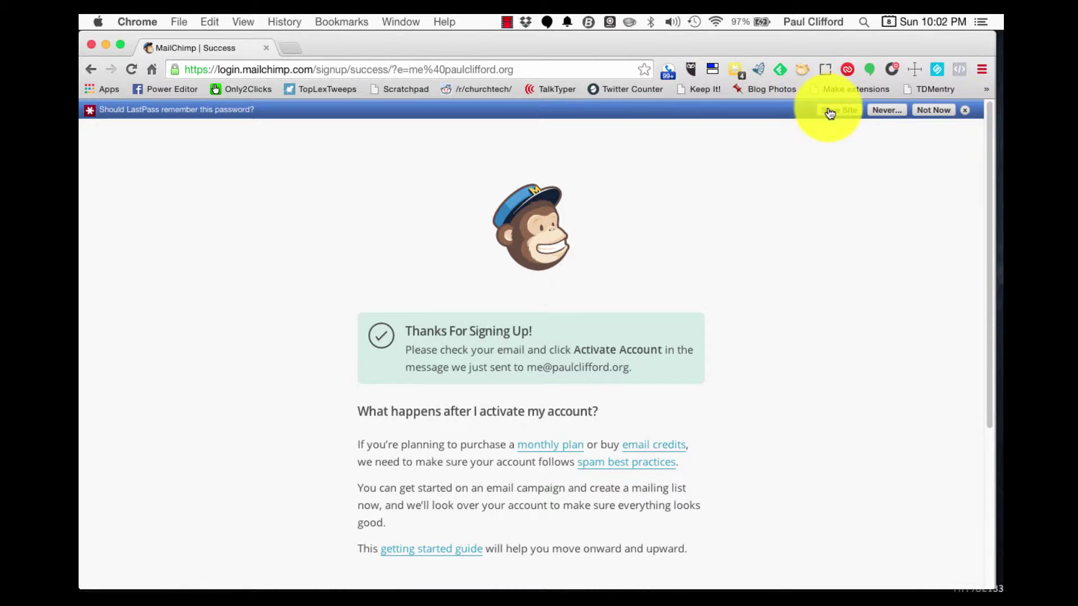
left_click(940, 111)
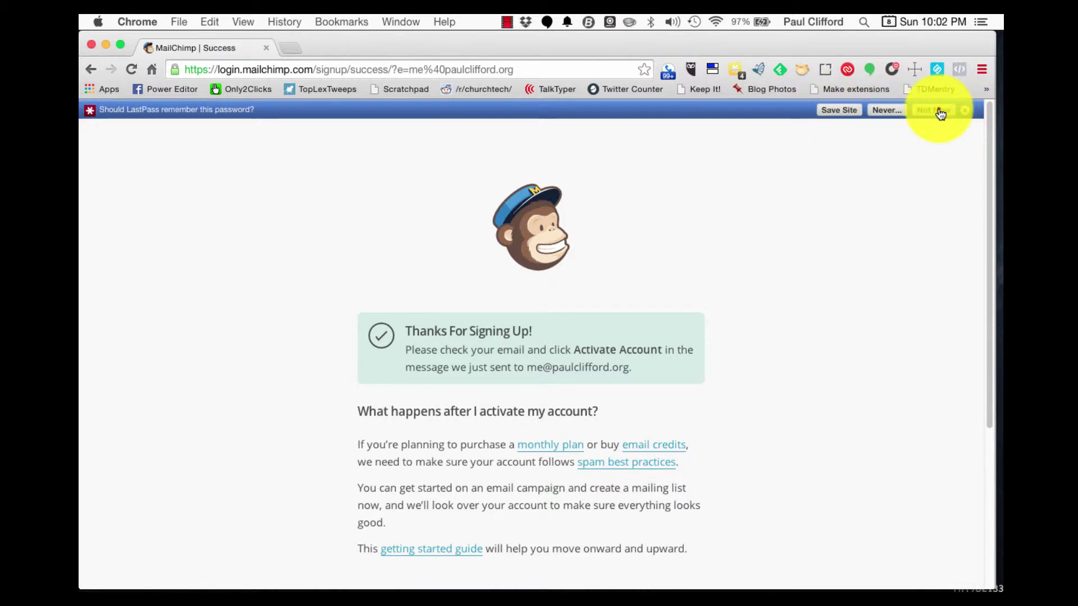
scroll(753, 235, "down", 5)
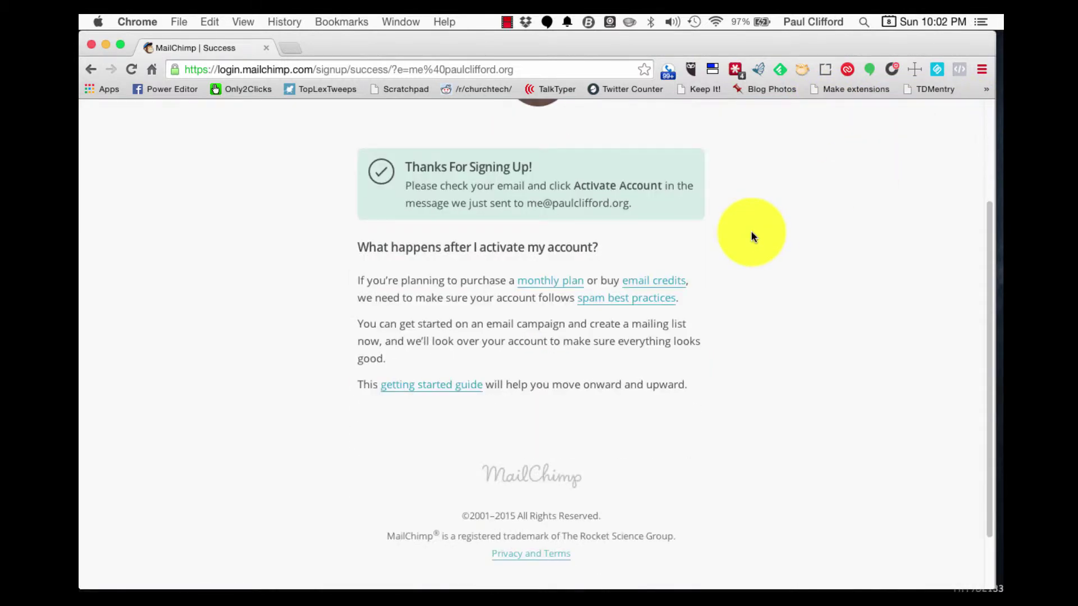
scroll(752, 235, "up", 3)
scroll(753, 236, "down", 2)
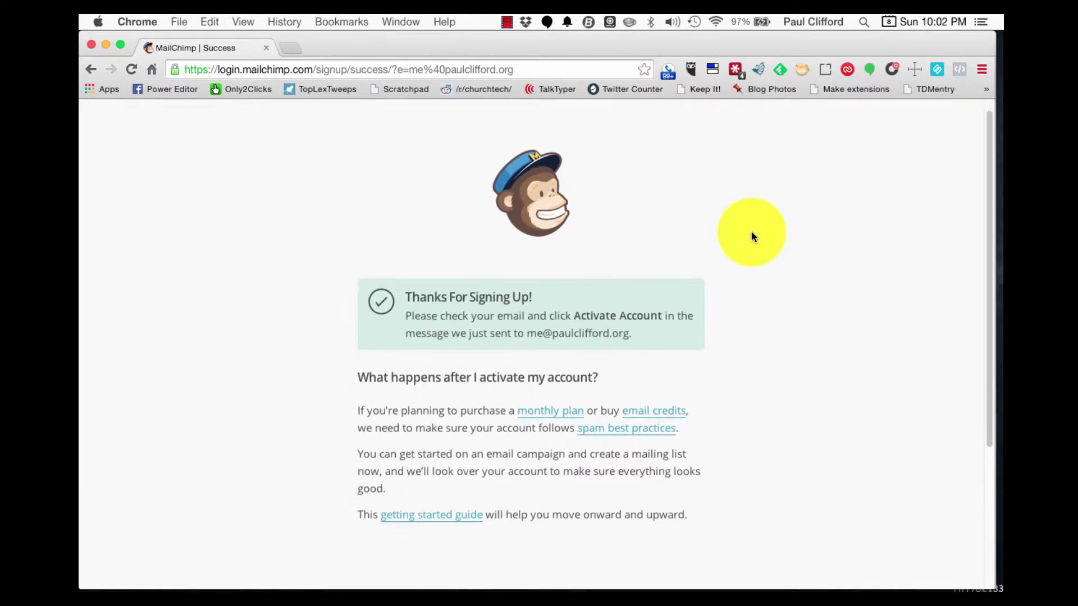
scroll(753, 236, "down", 3)
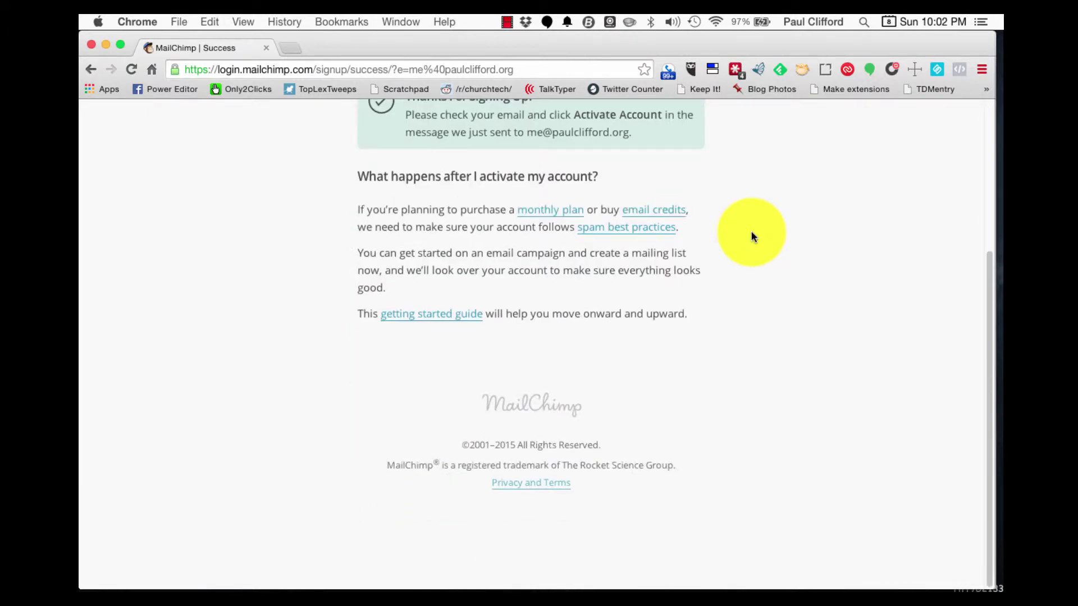
scroll(753, 236, "up", 3)
scroll(752, 233, "up", 1)
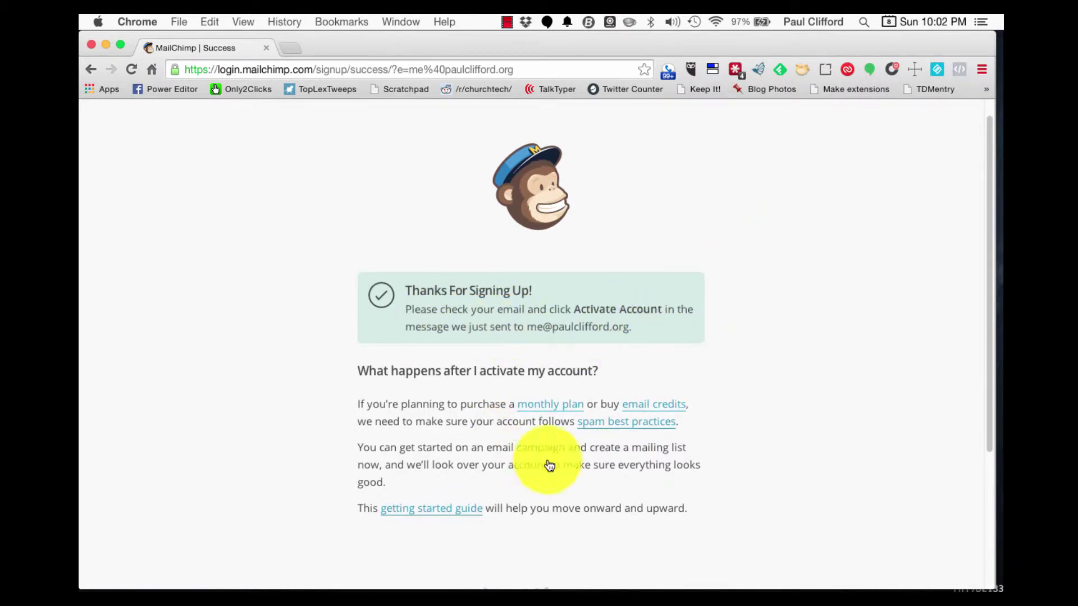
- Switch to the mail app to open MailChimp's activation message
mouse_move(451, 591)
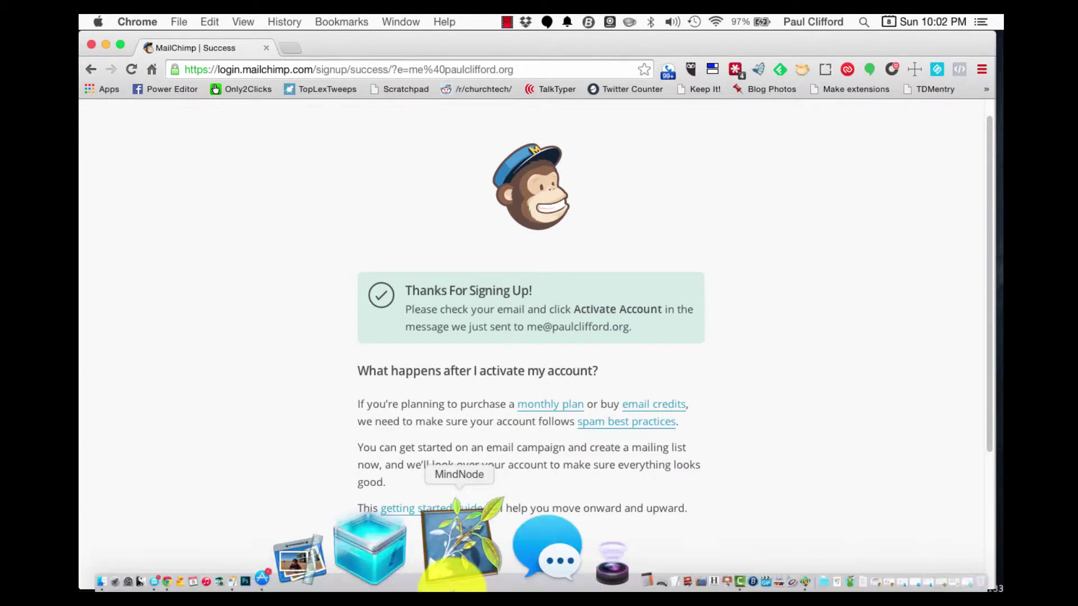
left_click(313, 554)
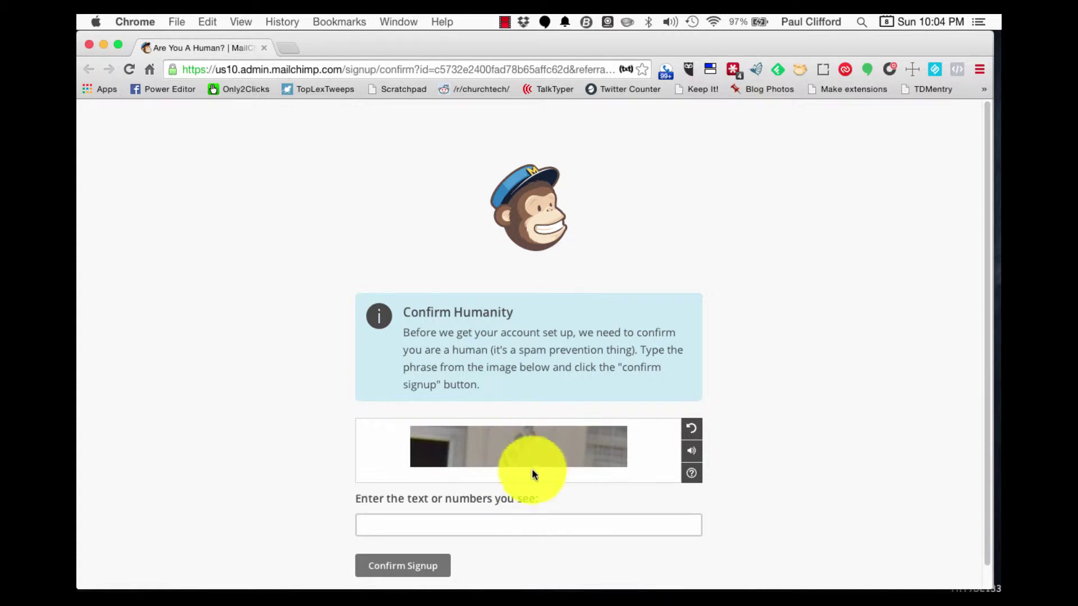
- Enter the captcha characters shown in the image and confirm the signup
left_click(519, 525)
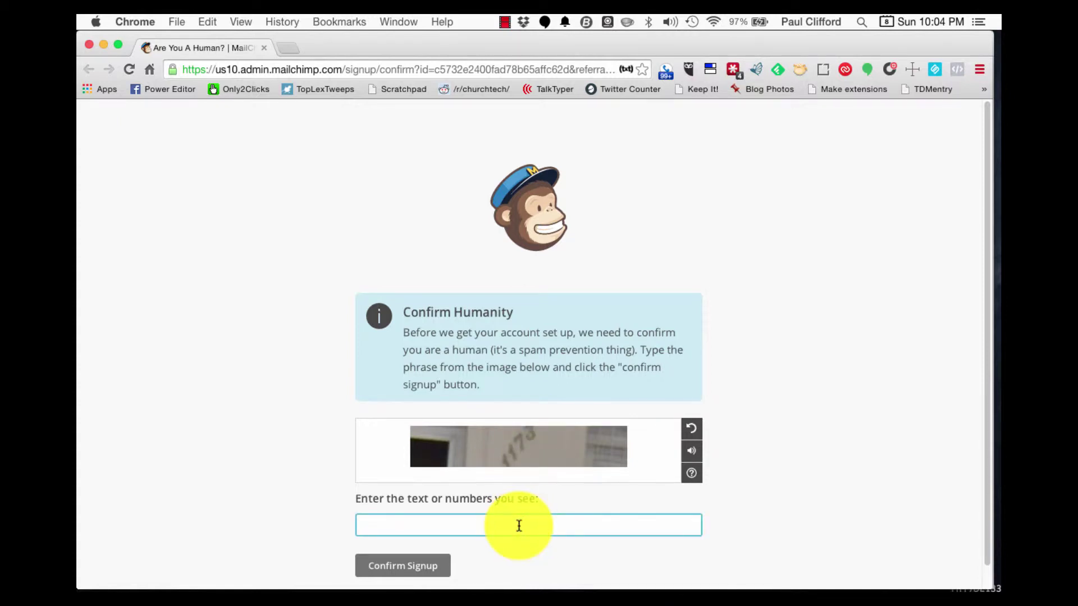
type("1173")
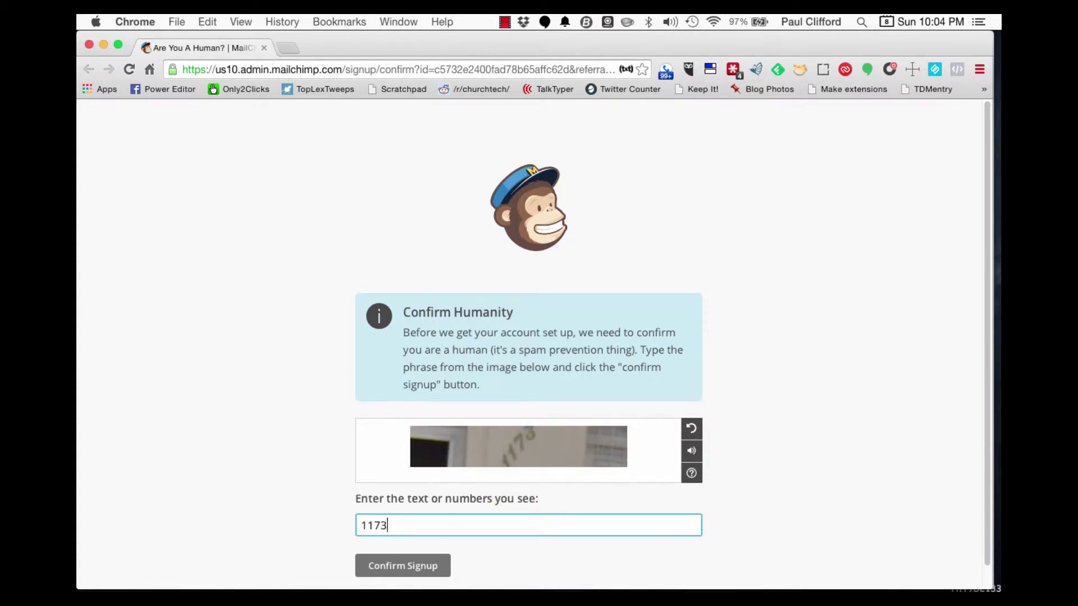
scroll(820, 506, "down", 1)
left_click(383, 545)
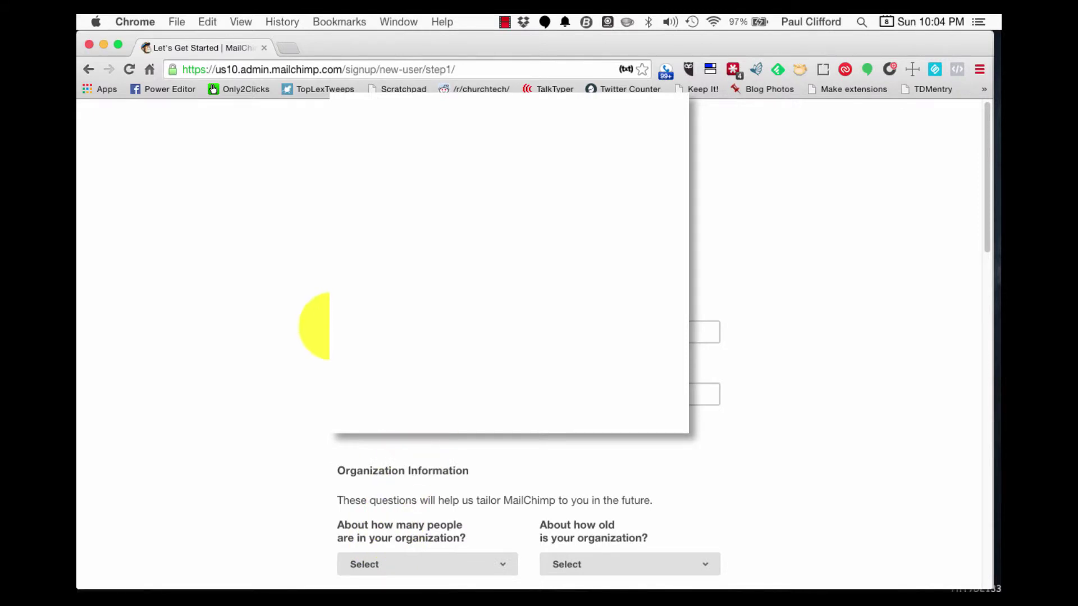
- Enter the contact's title and first name, then the last name on the profile form
scroll(320, 371, "down", 5)
scroll(528, 345, "down", 10)
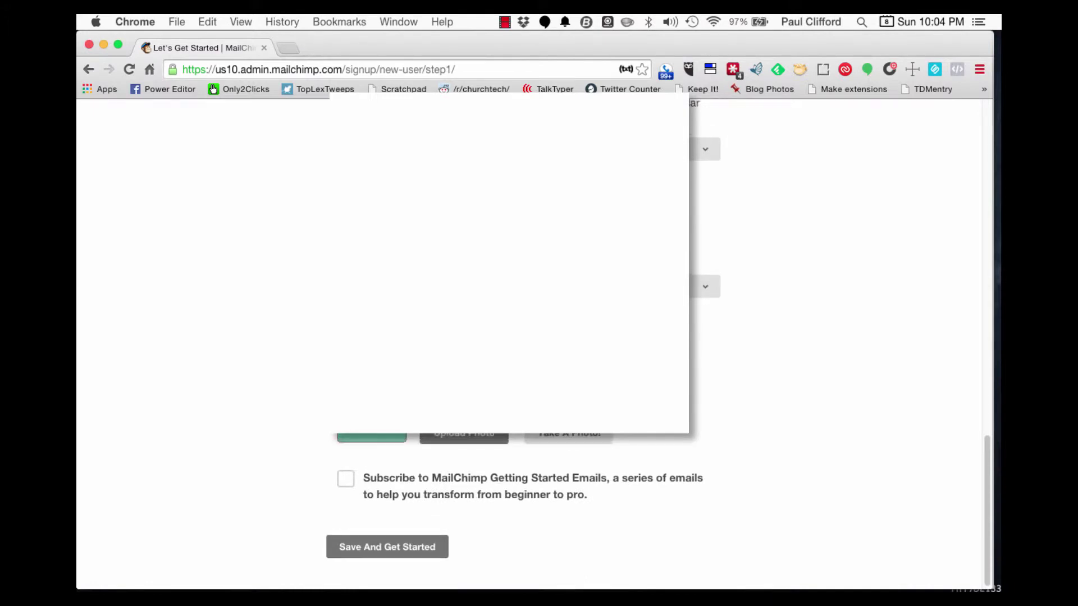
scroll(786, 337, "up", 10)
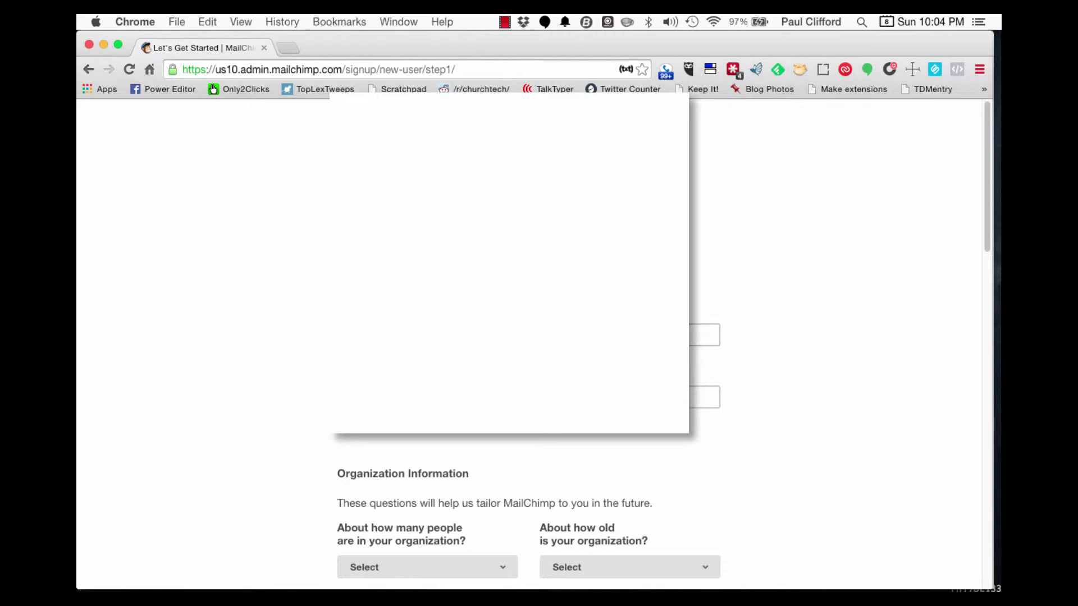
left_click(463, 332)
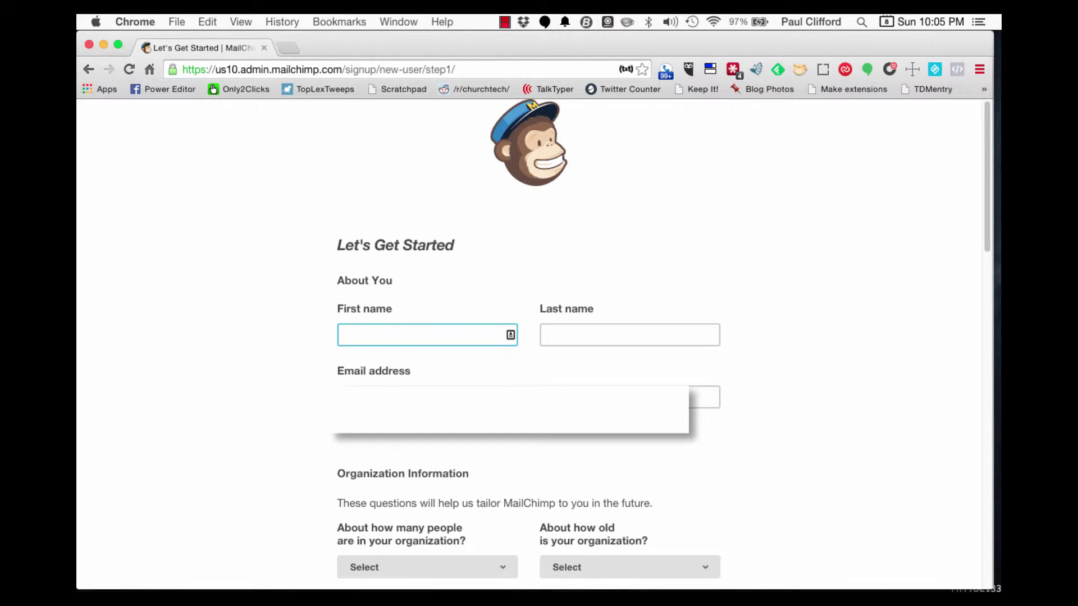
type("Rev.")
key("Tab")
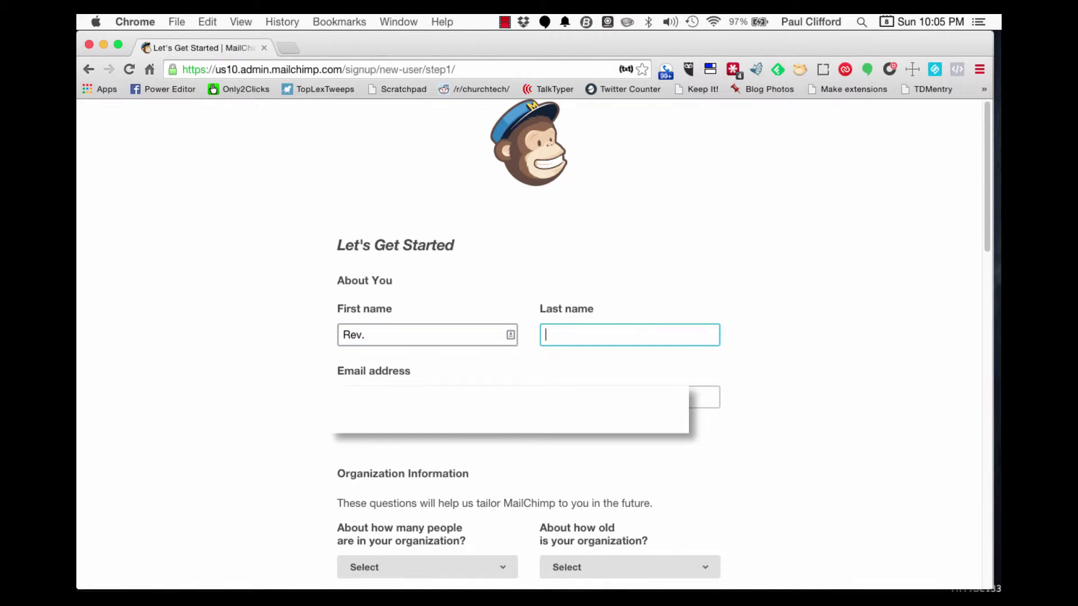
type("Lovejoy")
scroll(541, 437, "down", 1)
scroll(540, 436, "down", 3)
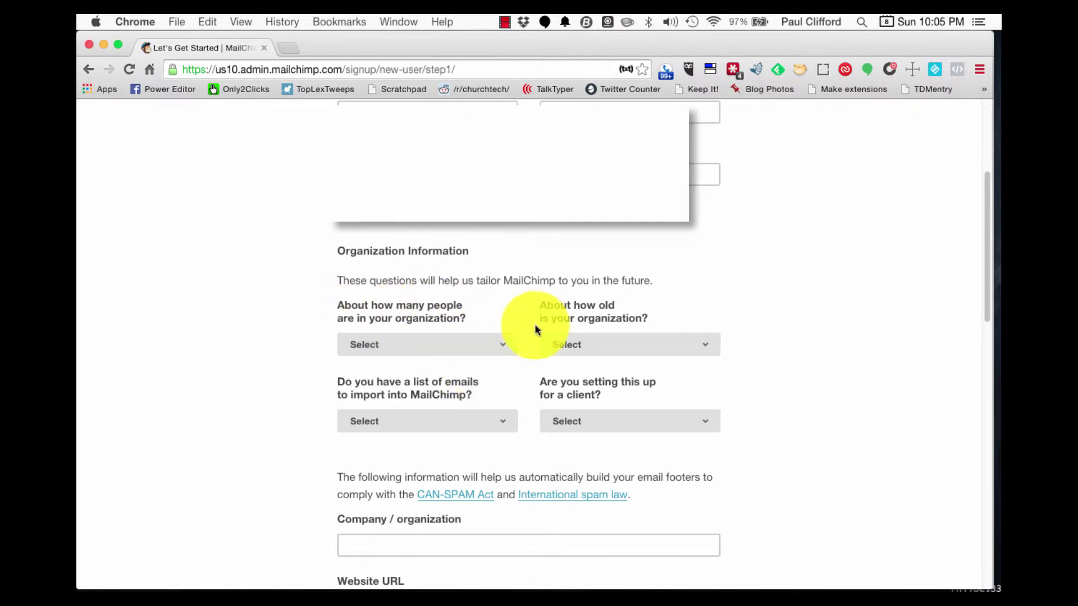
left_click(500, 346)
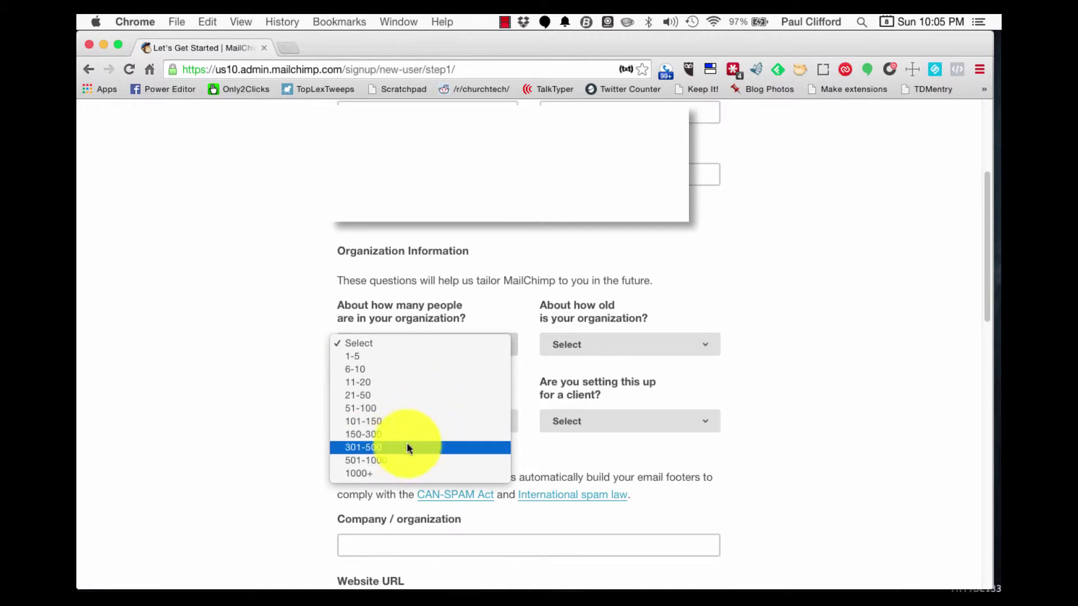
- Answer organization size 301-500, age 11+ years, No to importing a list, No to client setup
key("Escape")
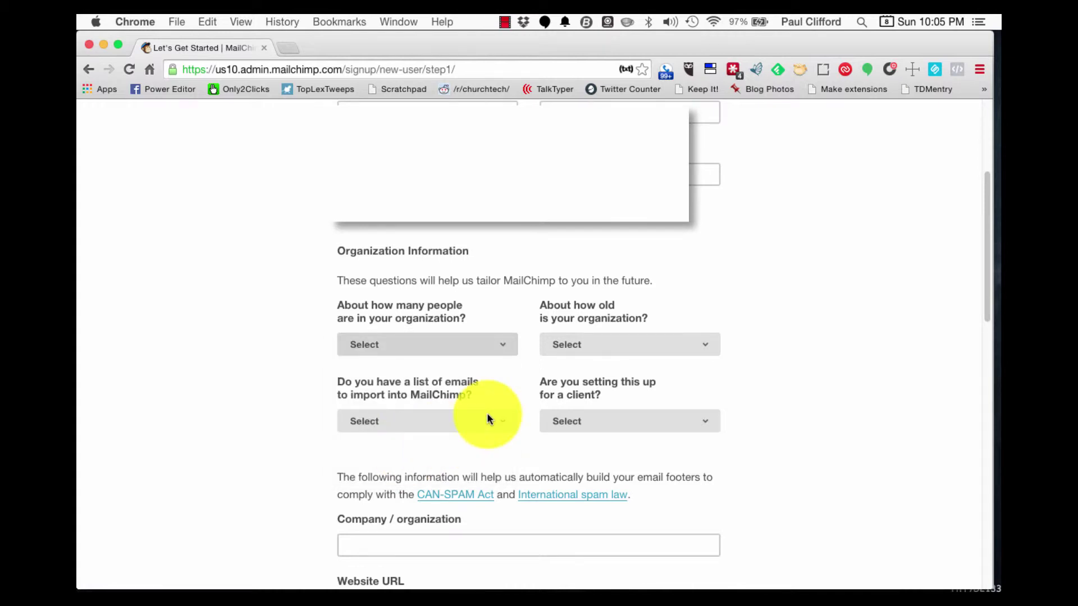
left_click(713, 345)
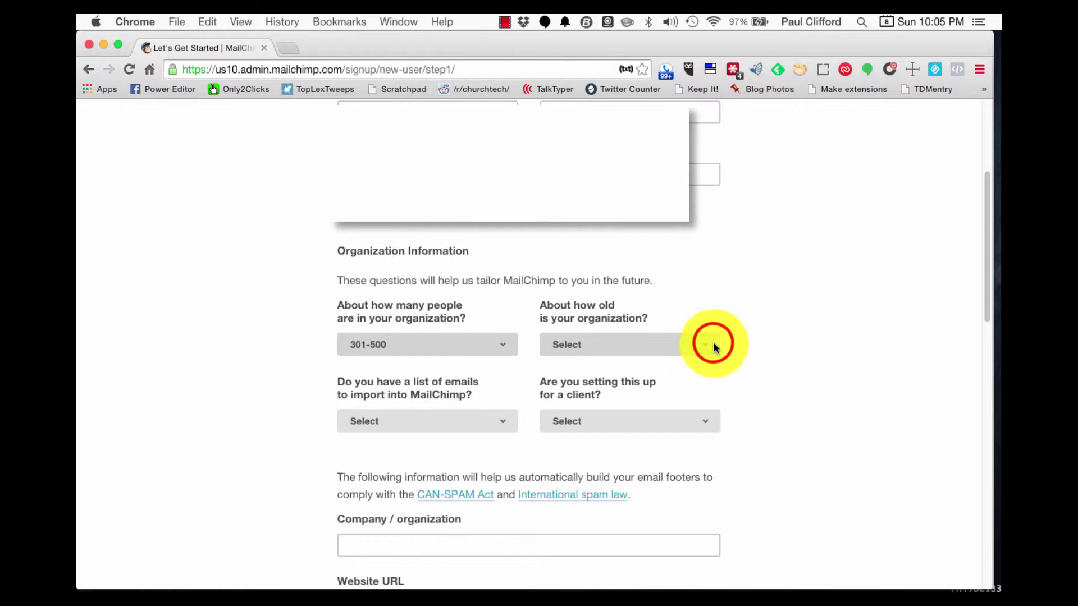
left_click_drag(713, 344, 649, 406)
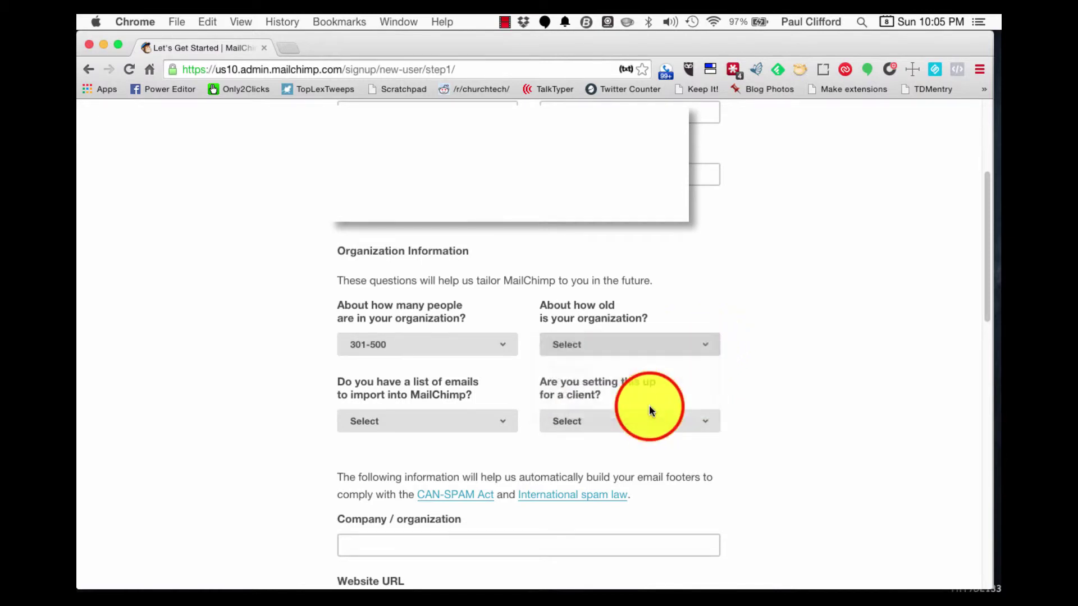
left_click(499, 421)
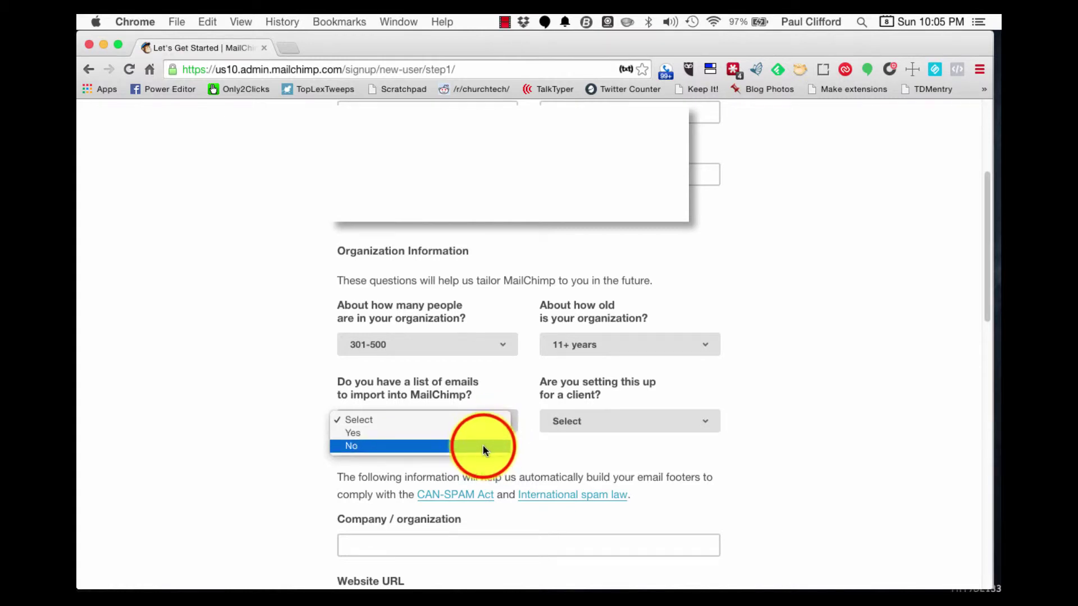
left_click(490, 445)
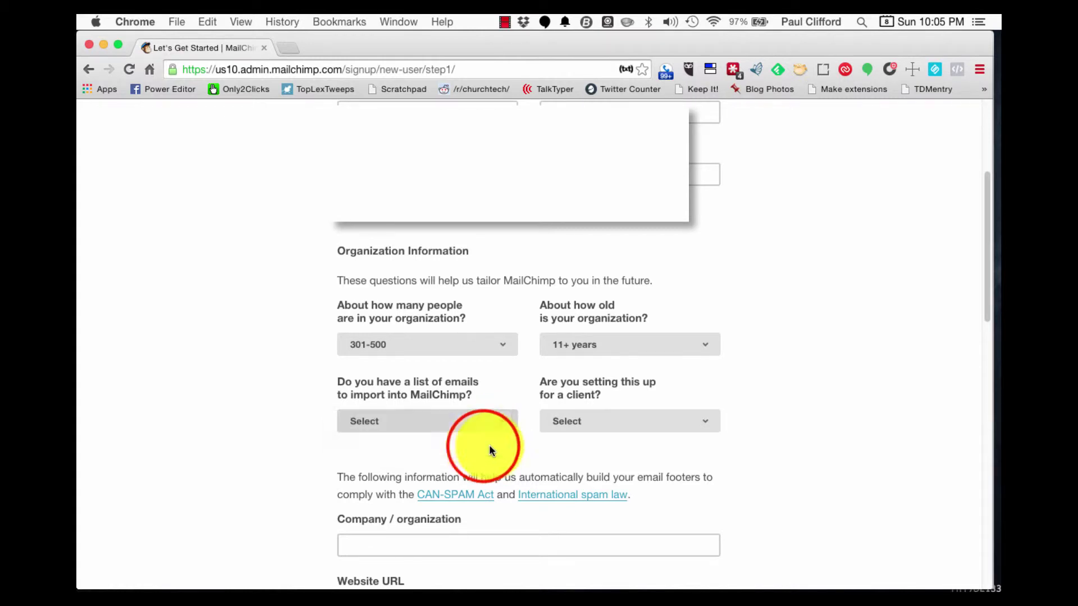
left_click(710, 420)
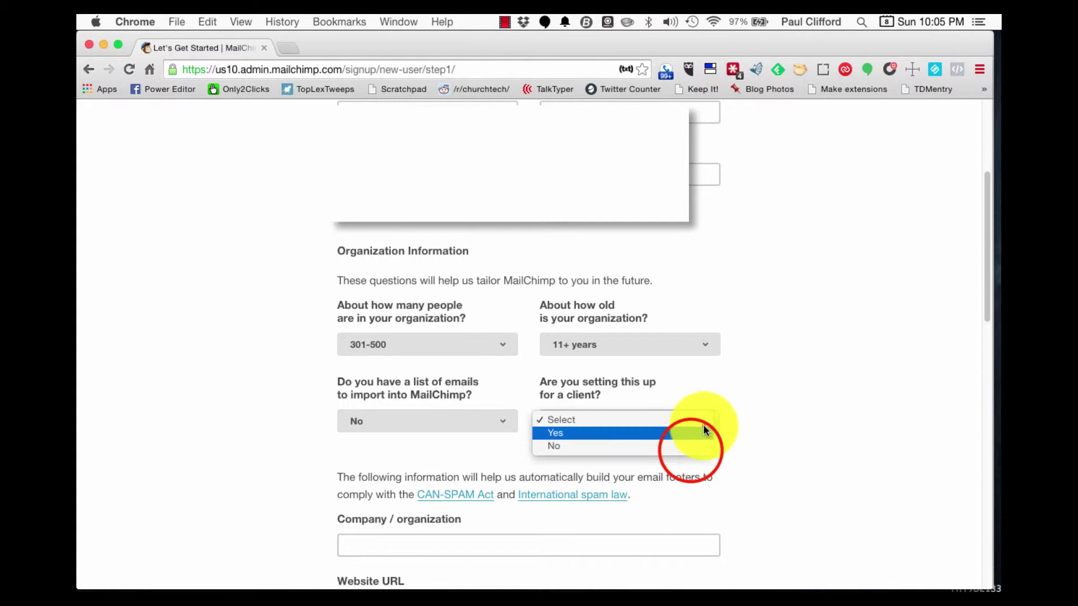
left_click(691, 454)
- Enter First Church Hackensack as the company / organization name
scroll(697, 453, "down", 4)
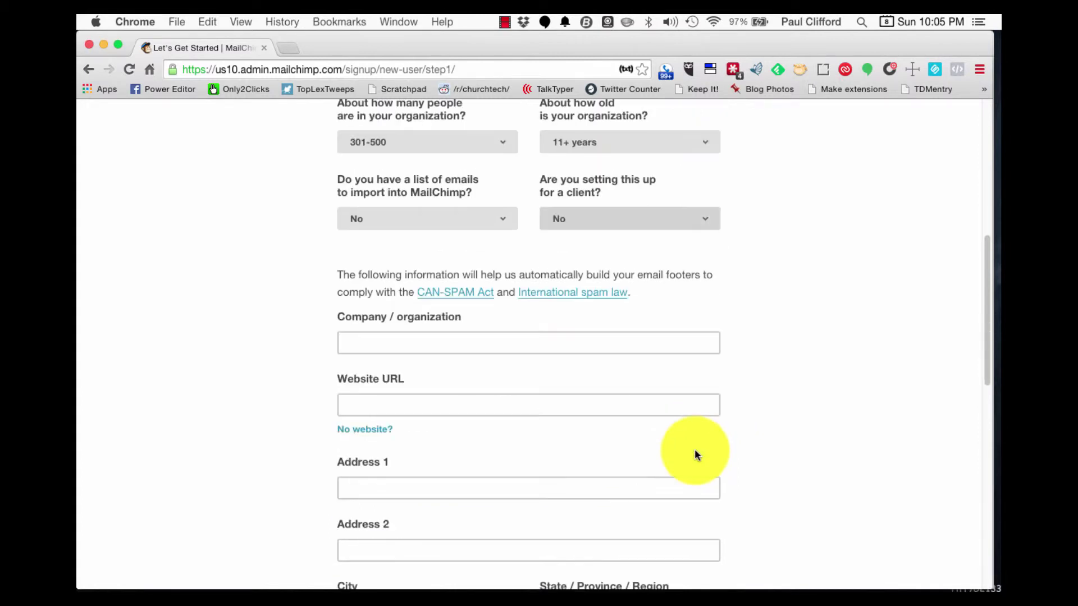
left_click(528, 344)
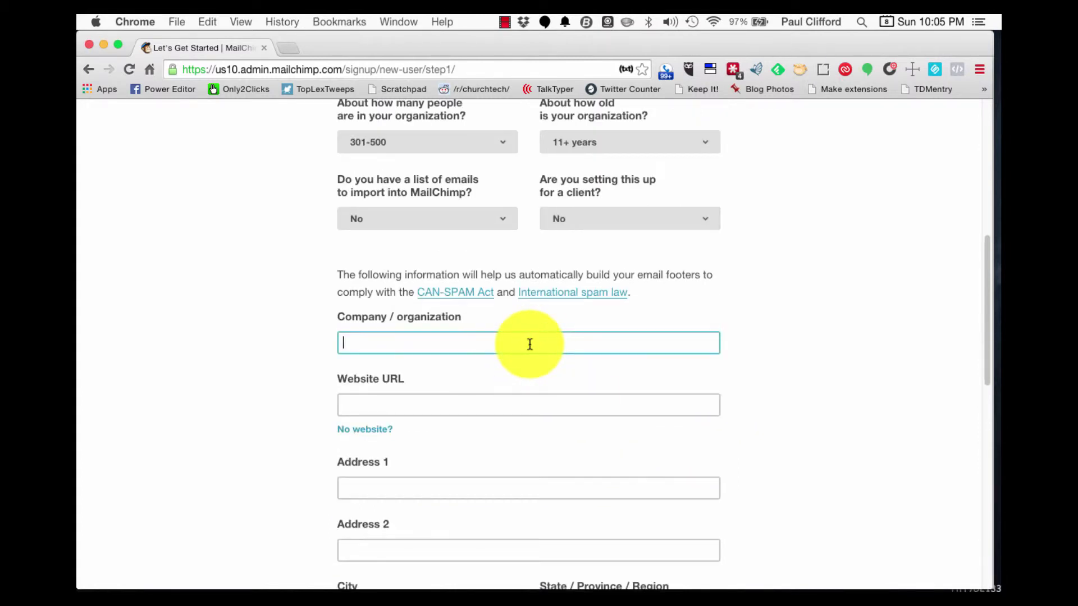
type("Fir")
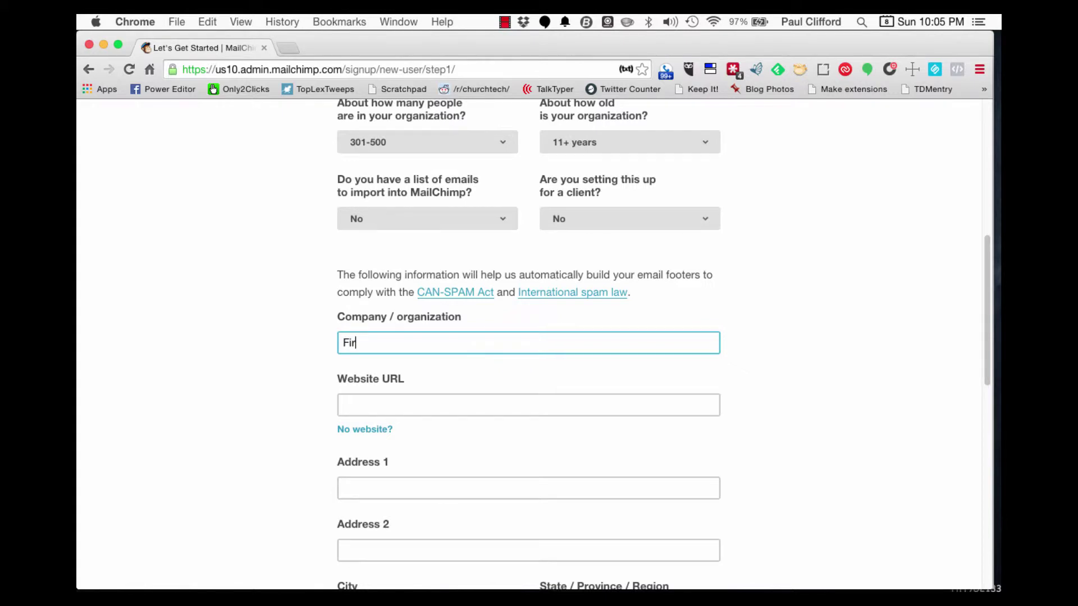
type("st Church Hackensack")
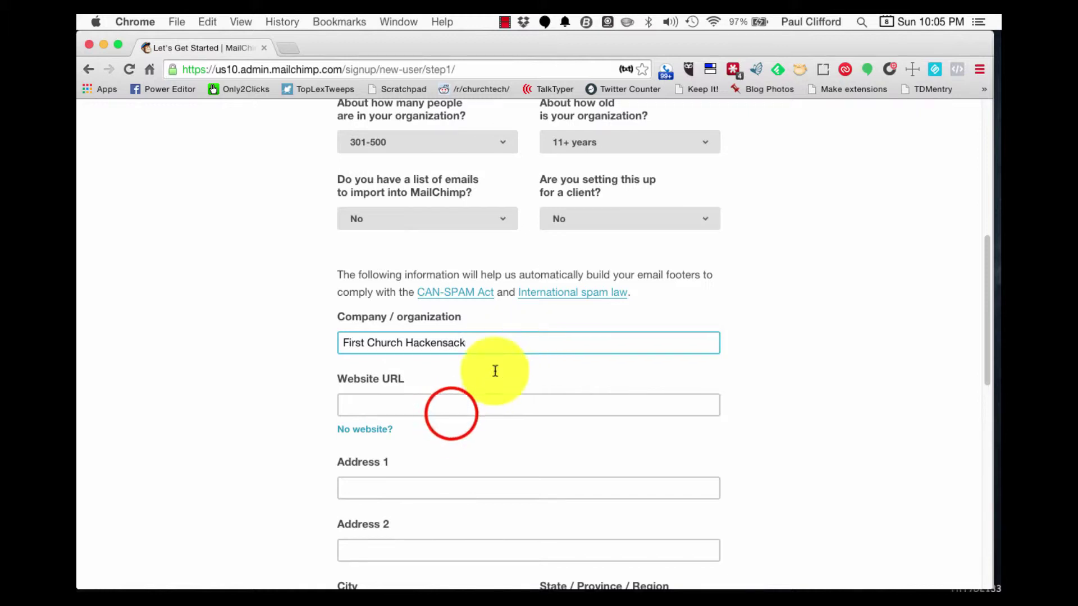
- Fill in the church's website URL and move through the address line fields
left_click(450, 410)
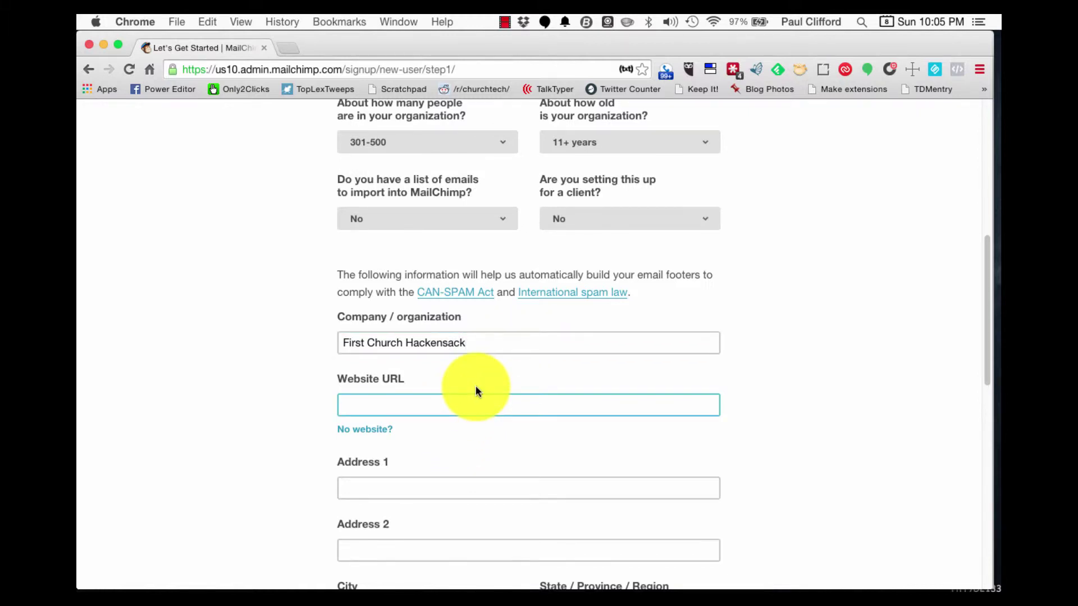
type("Paul ")
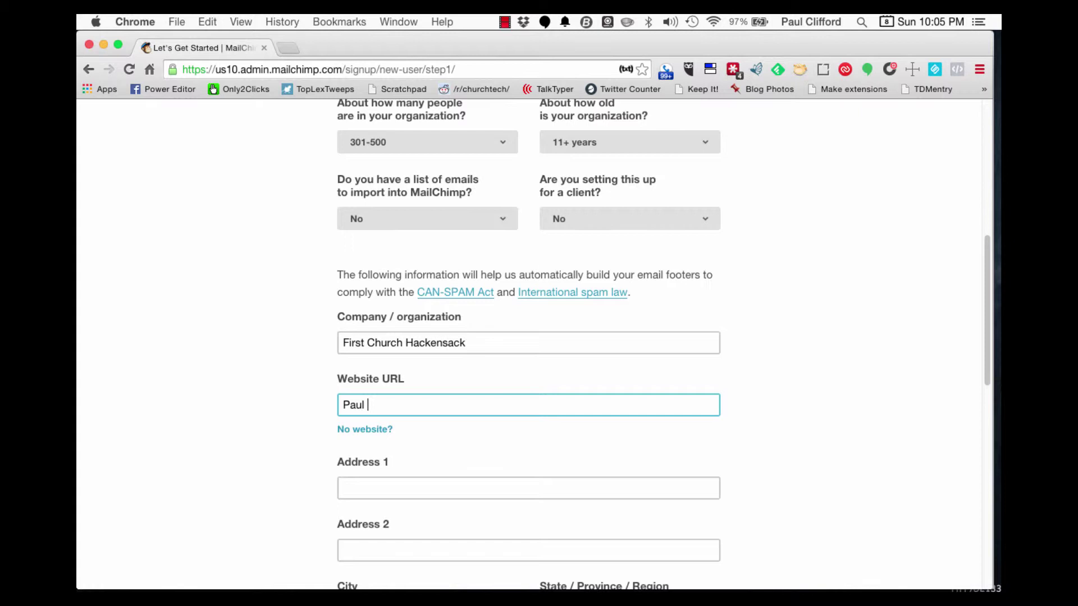
type("Clifford.org")
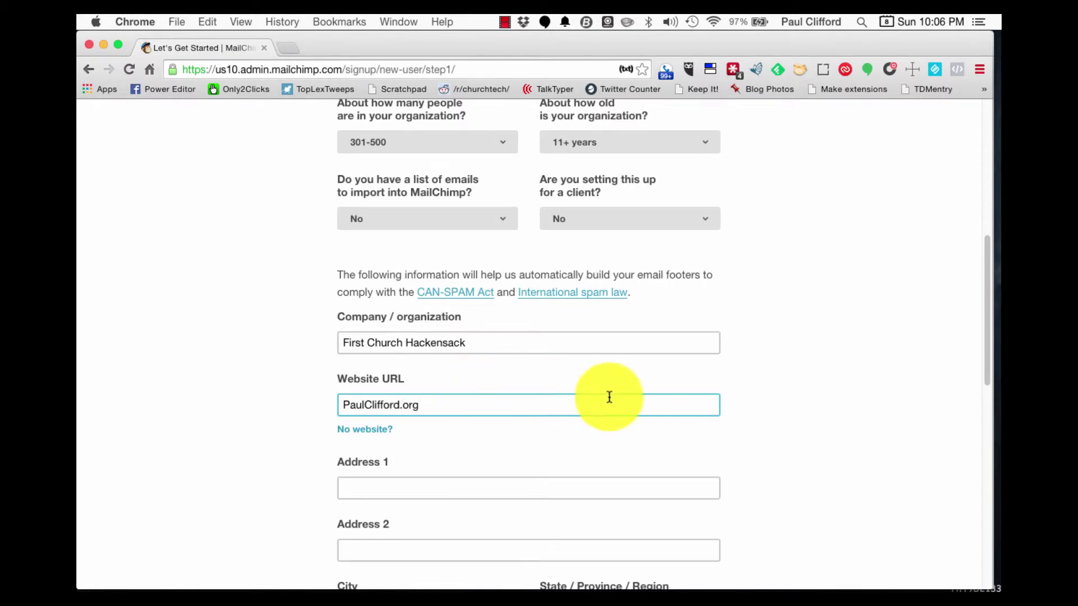
scroll(609, 397, "down", 2)
left_click(445, 380)
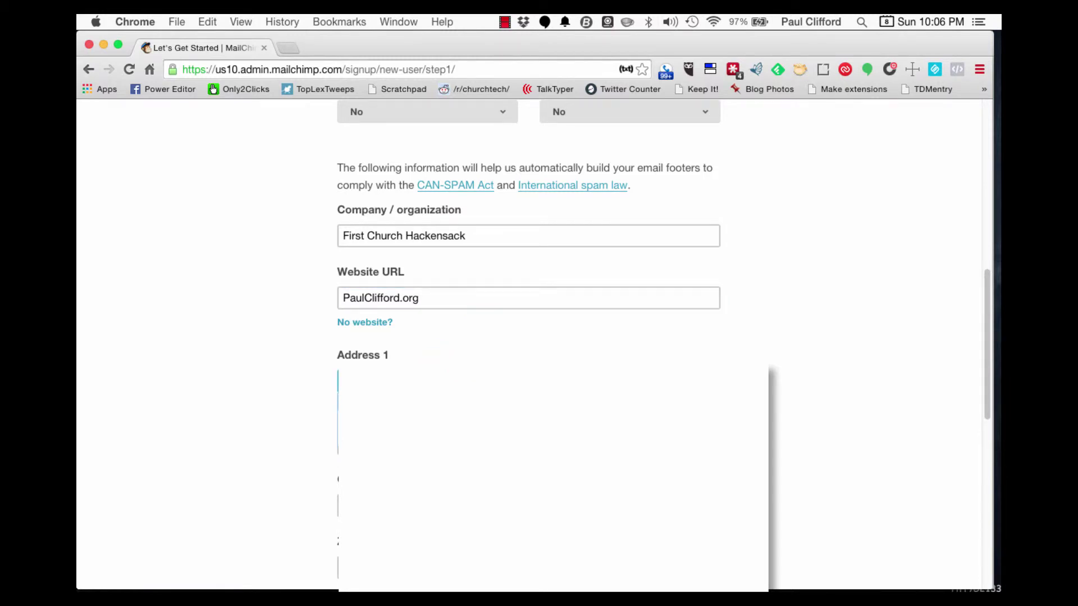
left_click(445, 444)
left_click(597, 295)
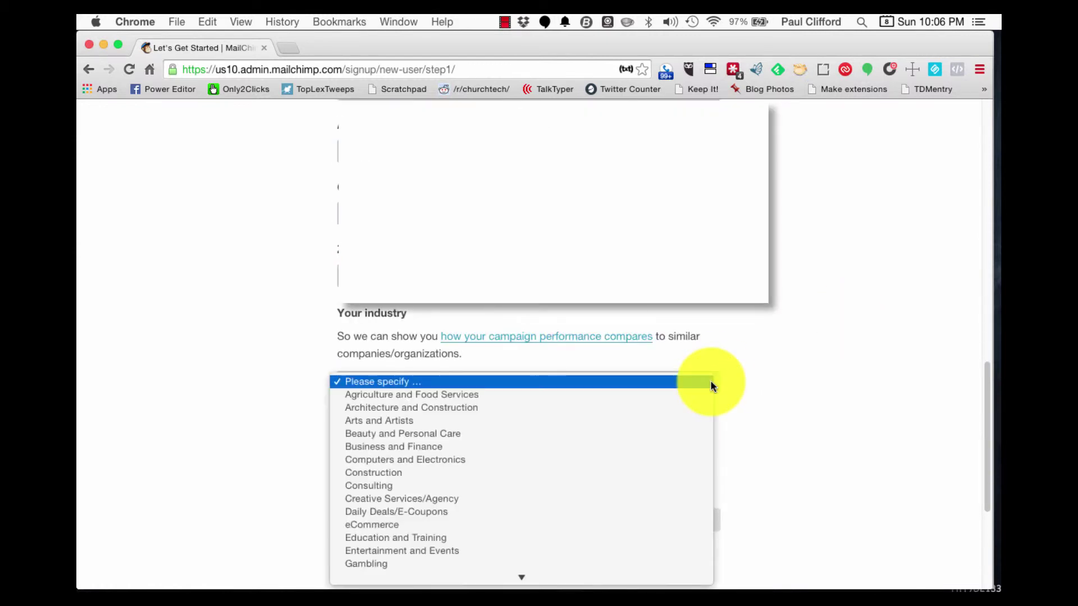
- Choose Religion as the industry and scroll to the form's end, leaving Getting Started emails unticked
scroll(710, 386, "down", 10)
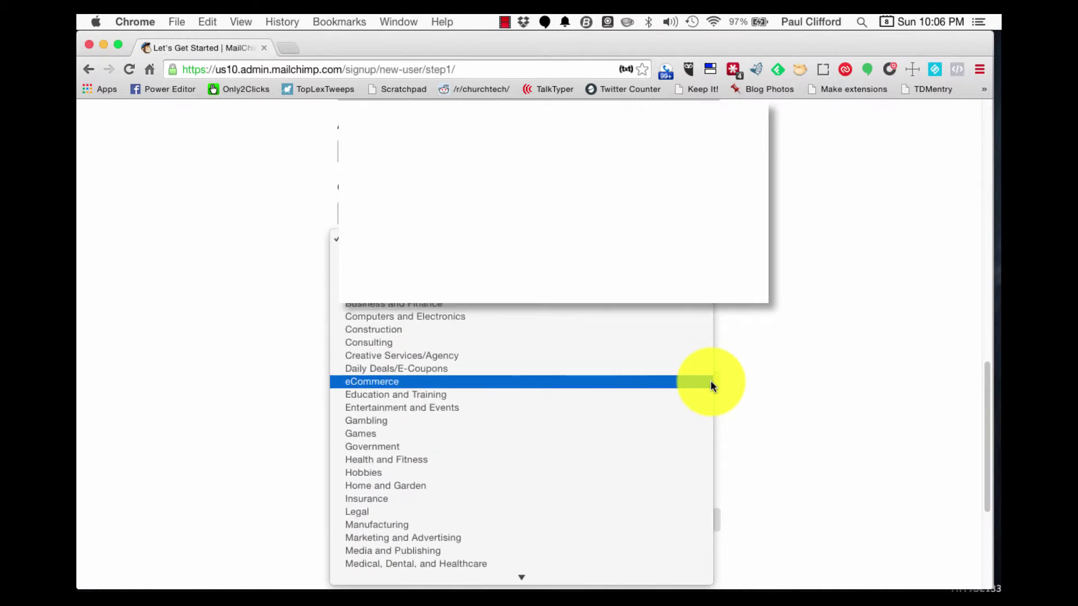
scroll(710, 385, "down", 3)
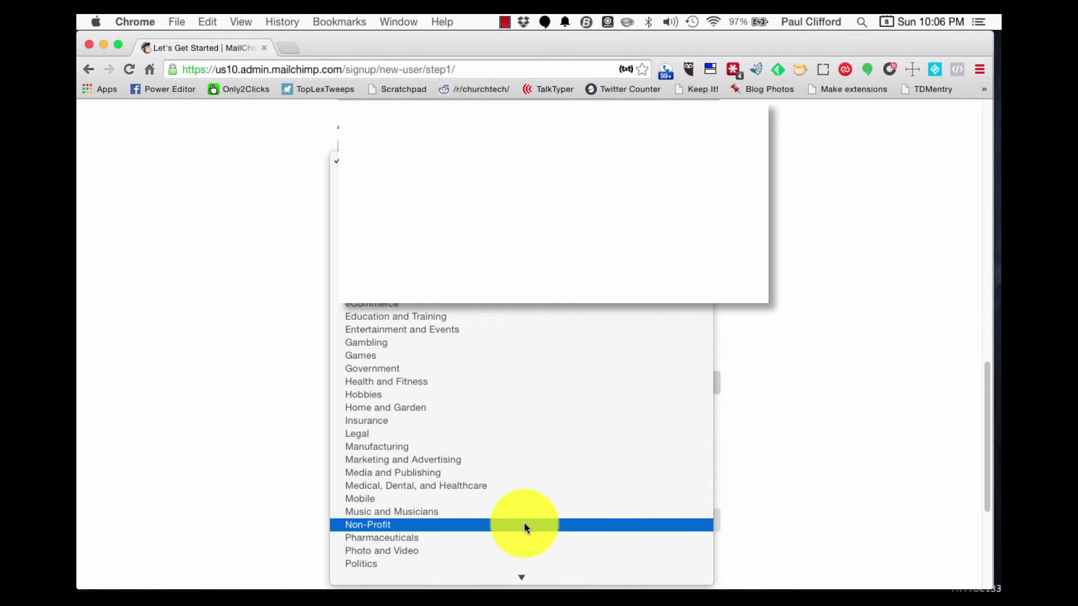
scroll(525, 524, "down", 5)
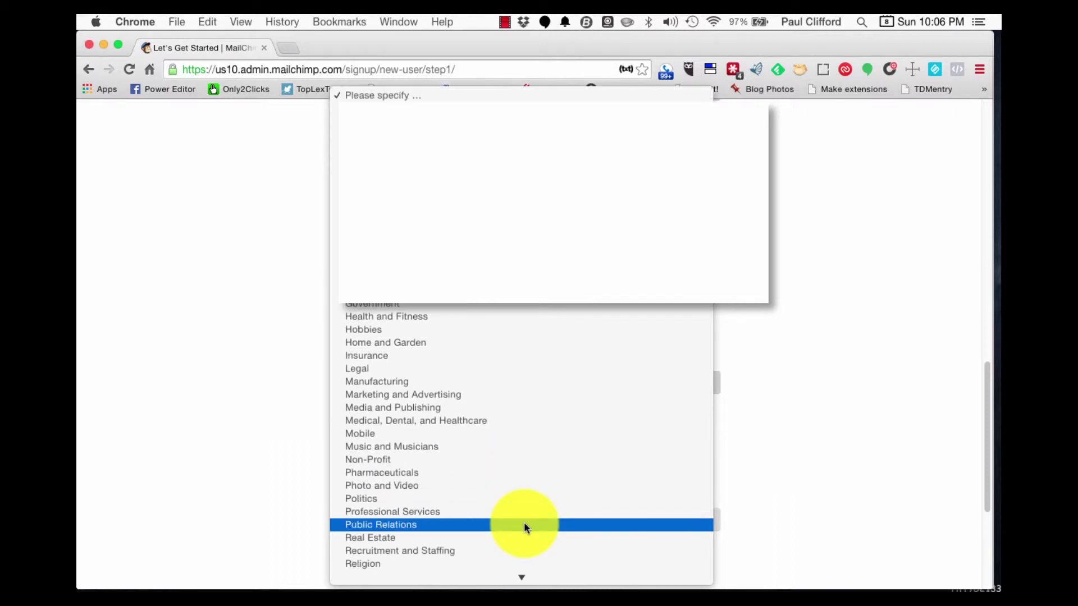
scroll(524, 527, "down", 2)
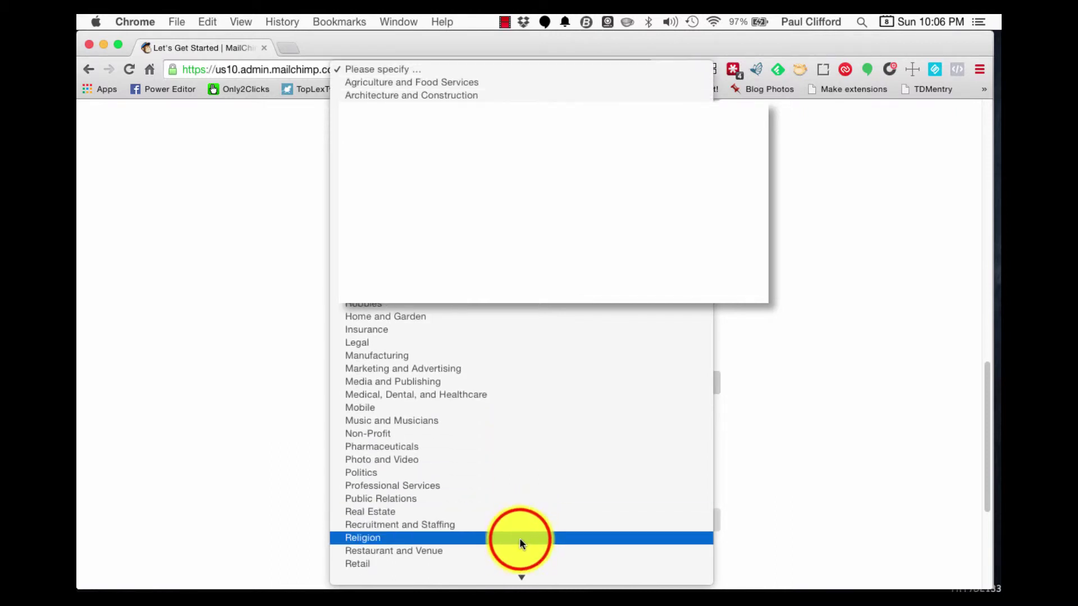
left_click(520, 539)
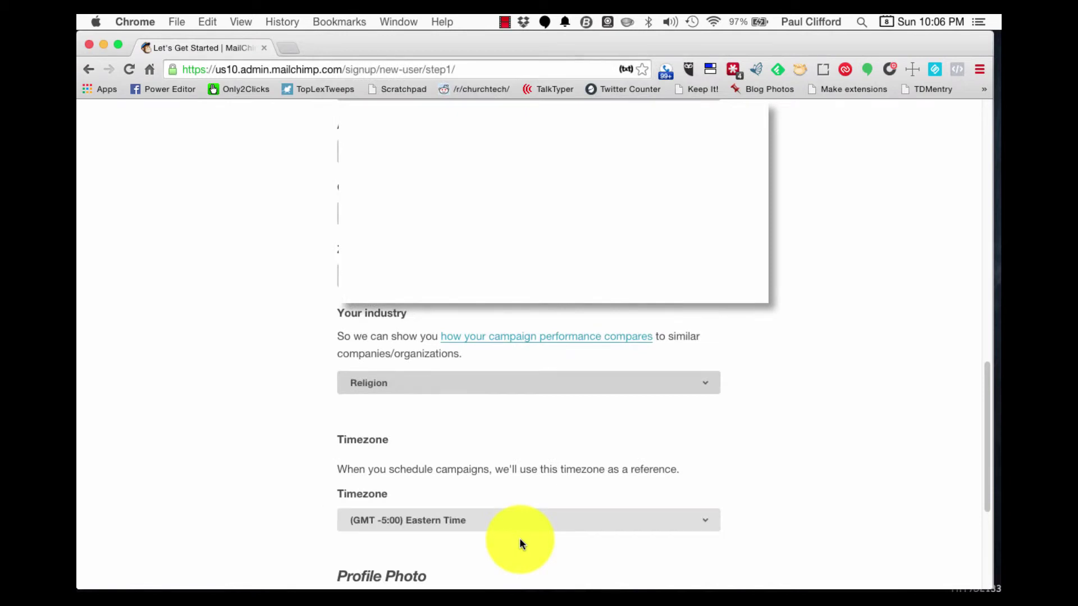
scroll(516, 441, "down", 3)
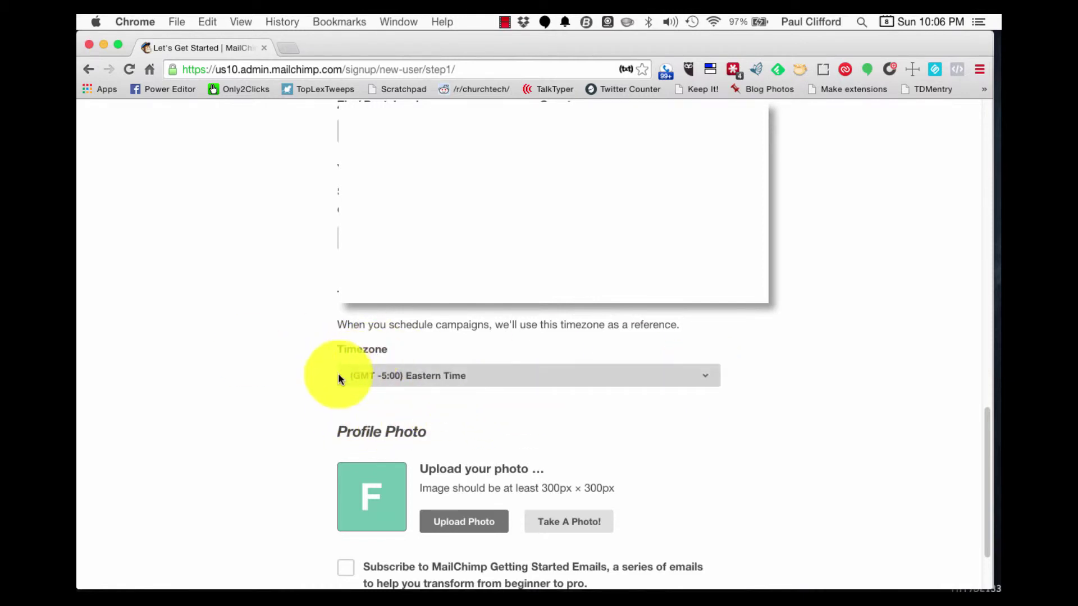
scroll(483, 477, "down", 1)
scroll(474, 482, "down", 3)
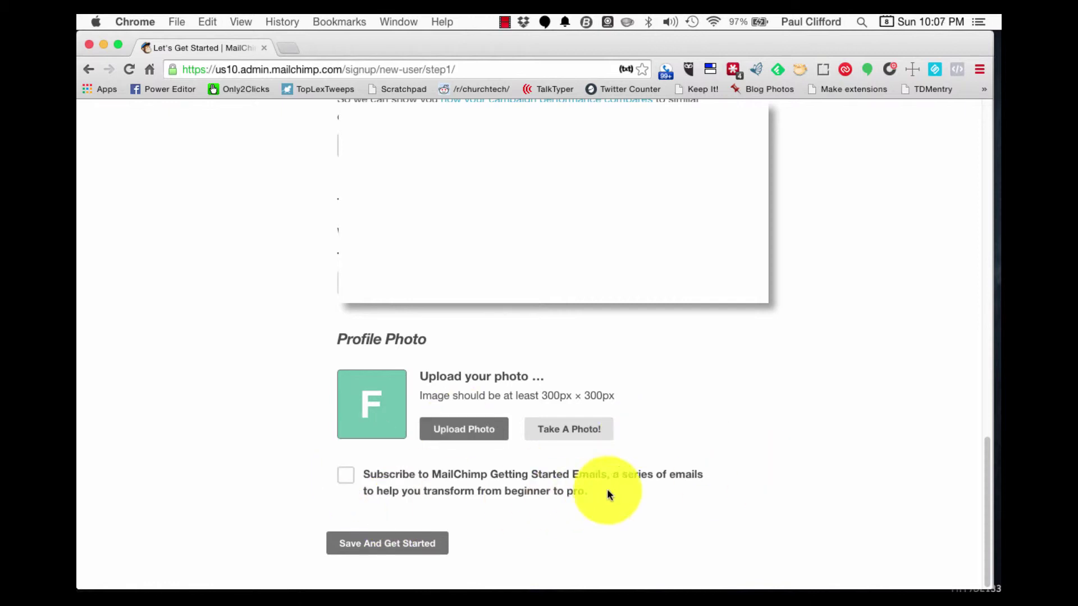
- Save the profile, then step past the Account tip and dismiss the Search tip to reach the Dashboard
left_click(424, 548)
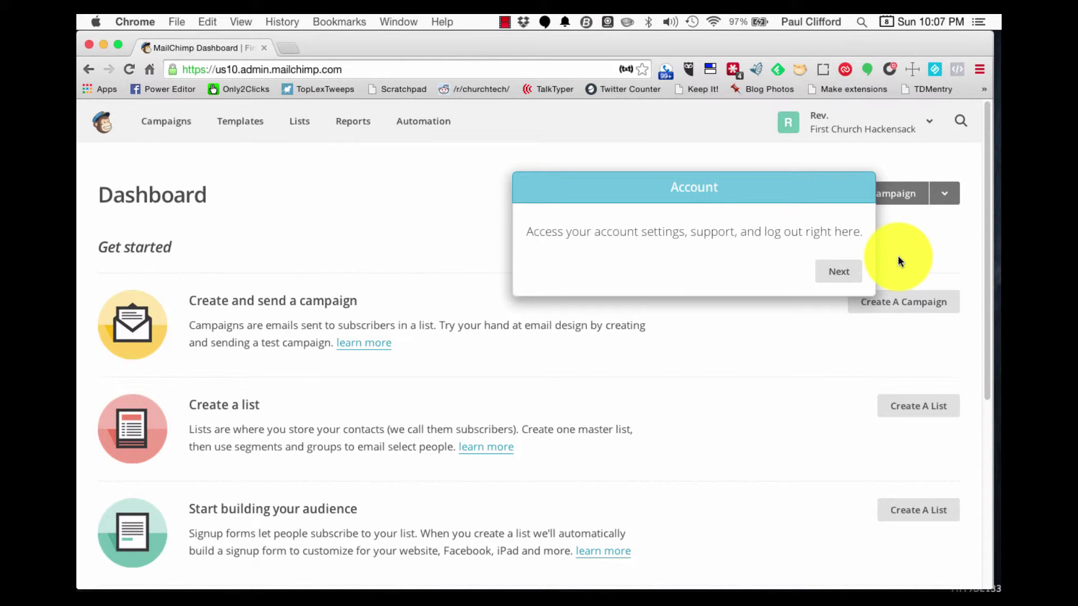
left_click(840, 275)
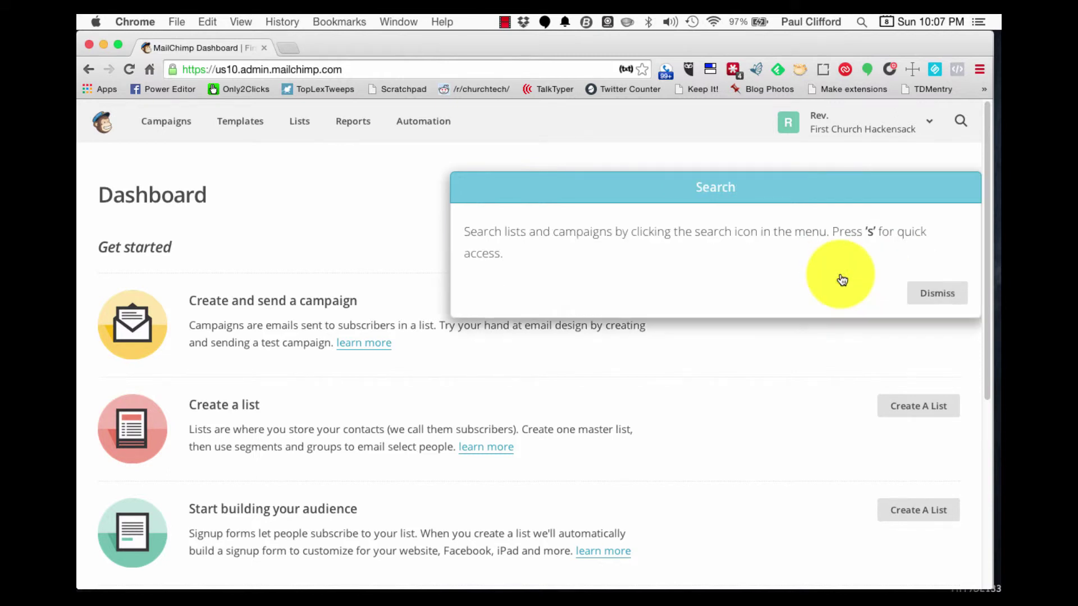
left_click(929, 296)
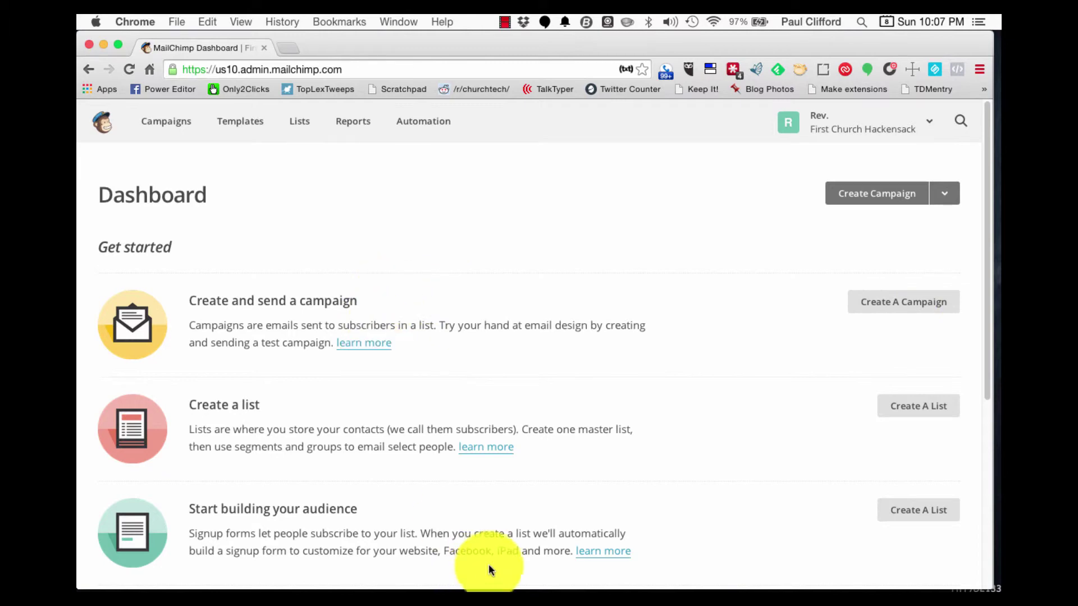
scroll(502, 530, "down", 5)
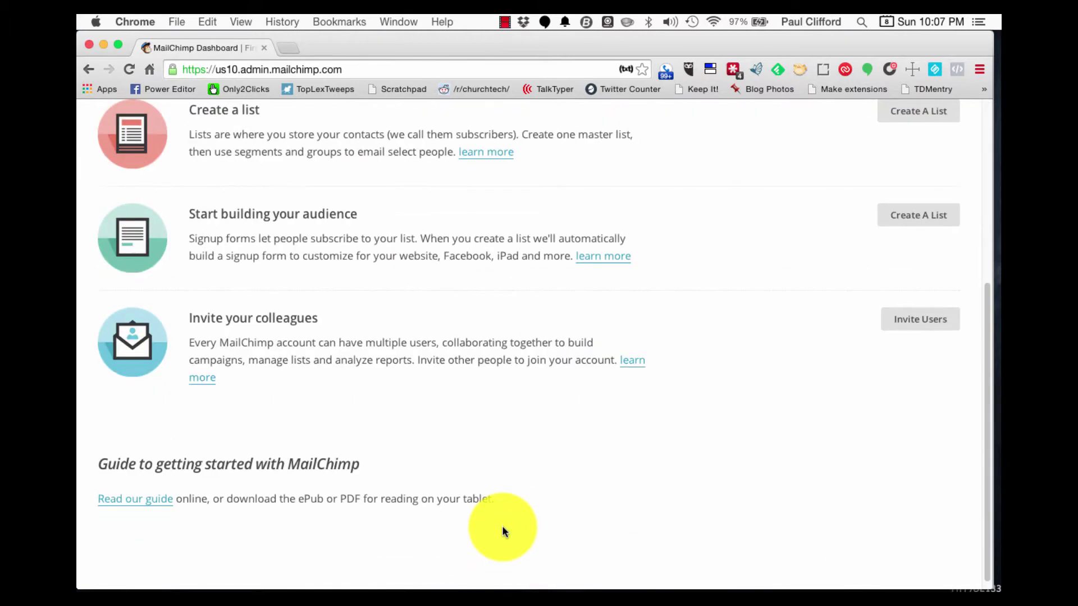
scroll(502, 530, "up", 5)
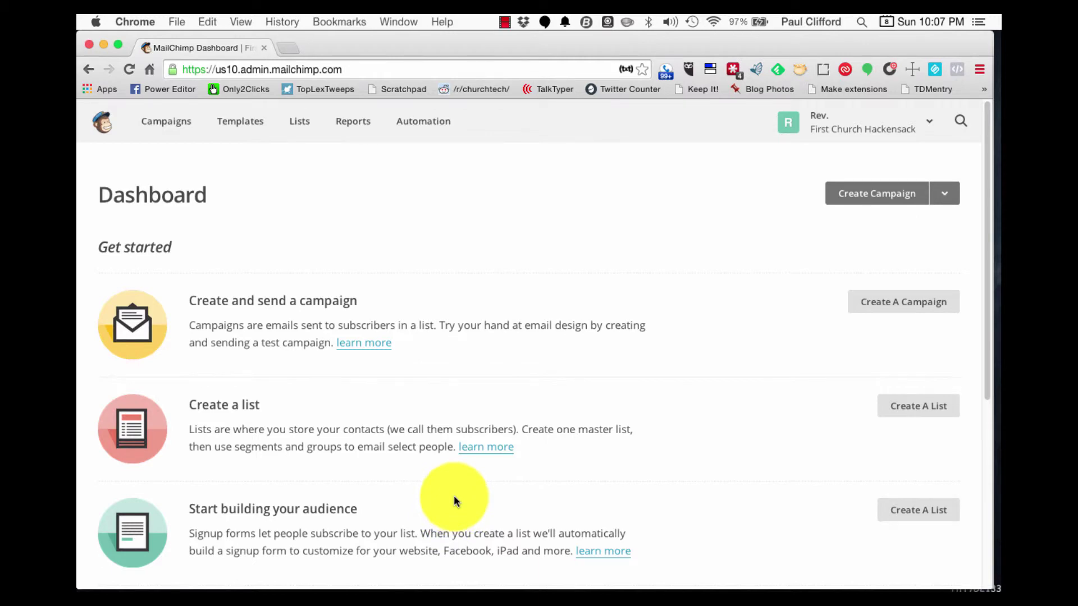
scroll(280, 336, "down", 3)
scroll(281, 345, "down", 2)
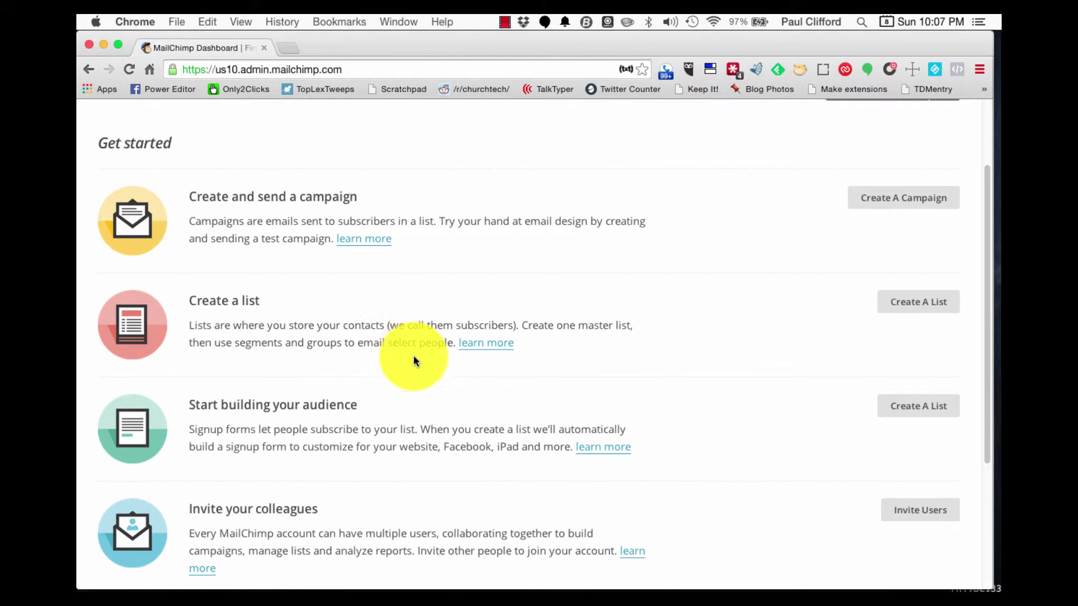
scroll(414, 359, "up", 3)
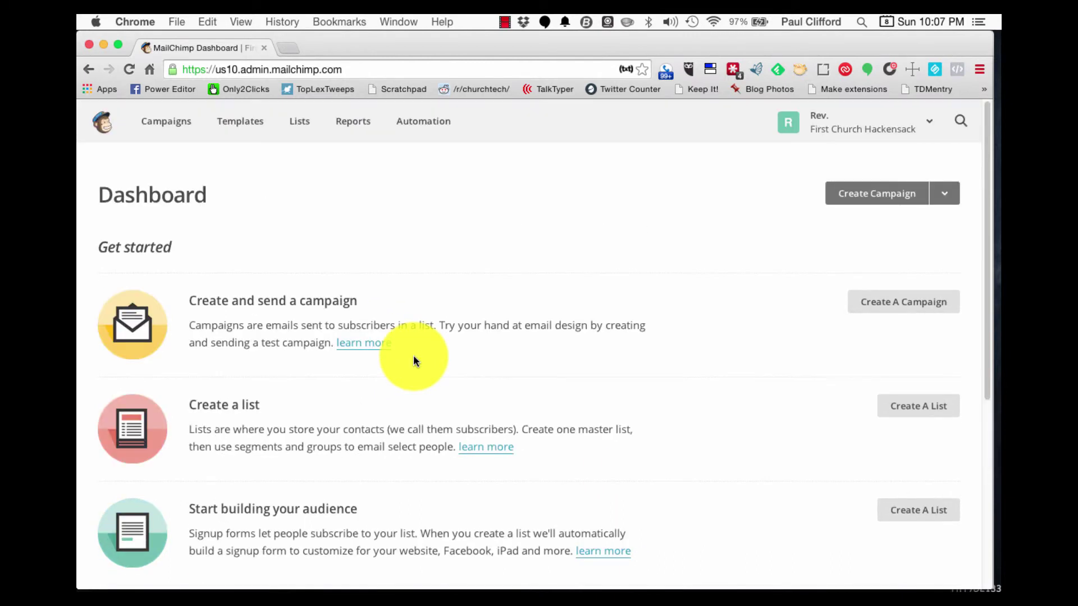